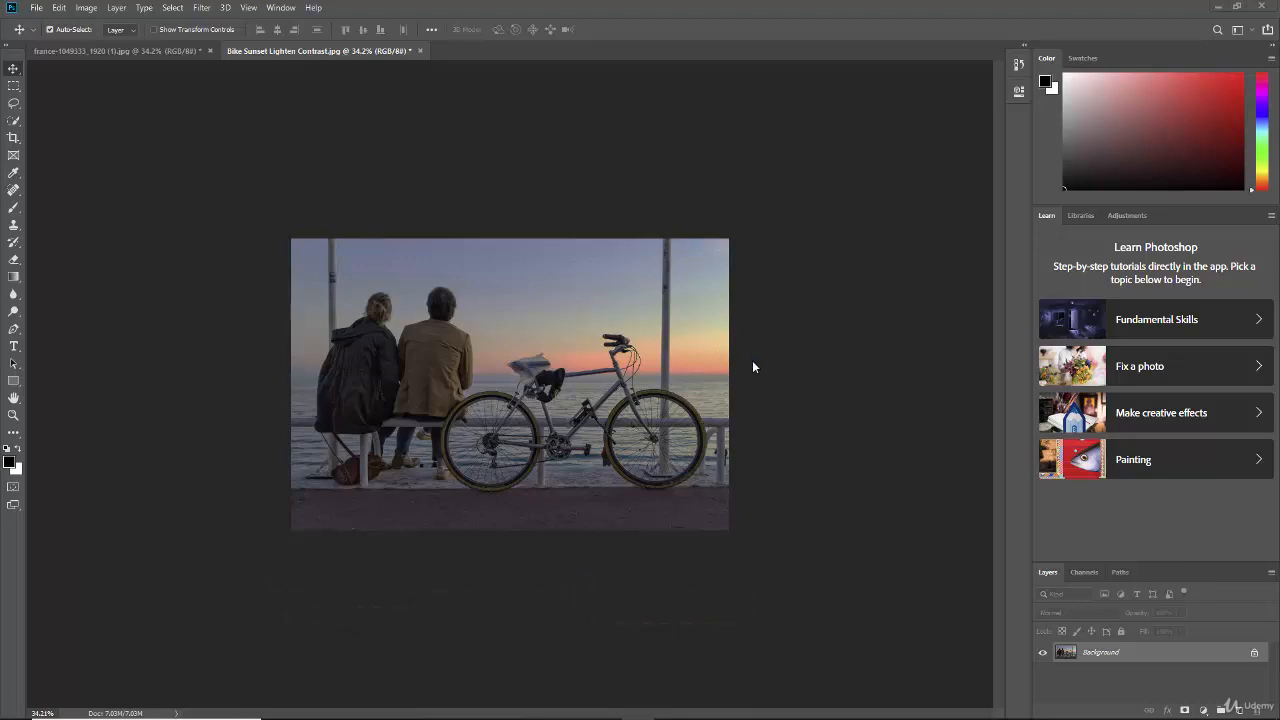
- Collapse the Learn panel and view the france-1049333_1920 (1).jpg and Bike Sunset Lighten Contrast.jpg photos alternately to compare them
{"action": "double_click", "coordinate": [1046, 216]}
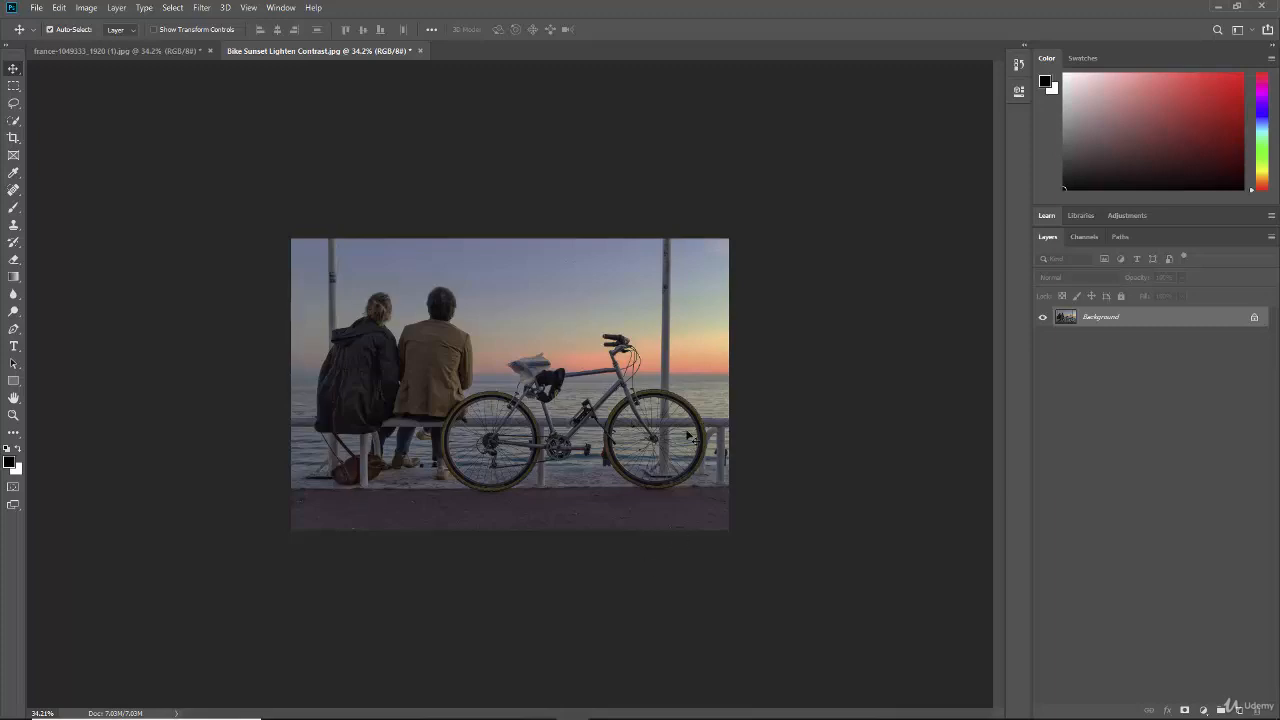
{"action": "left_click", "coordinate": [118, 50]}
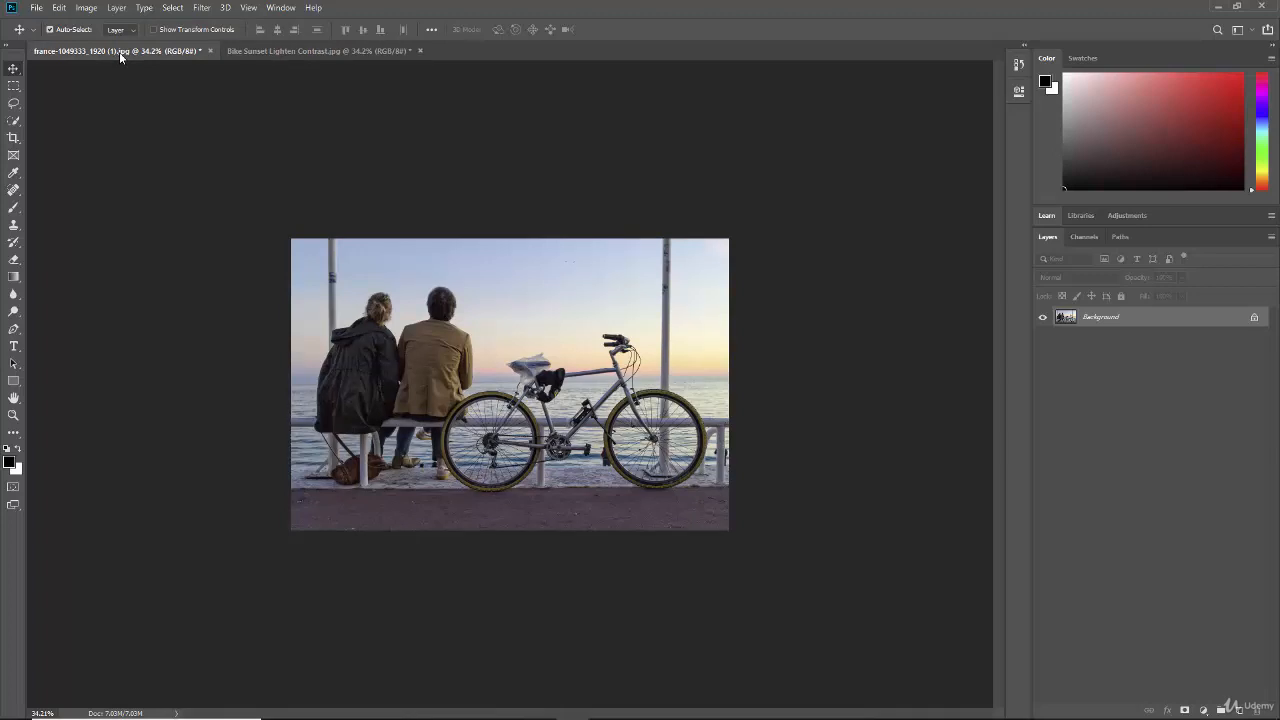
{"action": "left_click", "coordinate": [288, 53]}
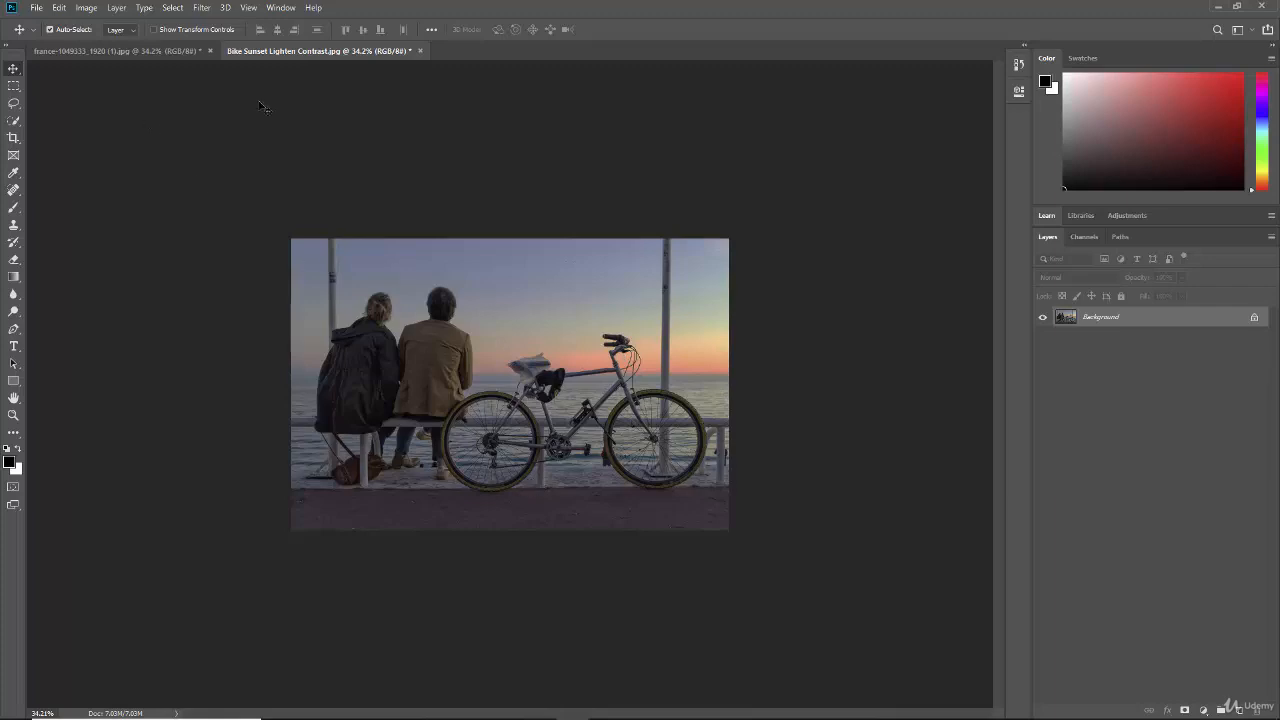
{"action": "left_click", "coordinate": [130, 50]}
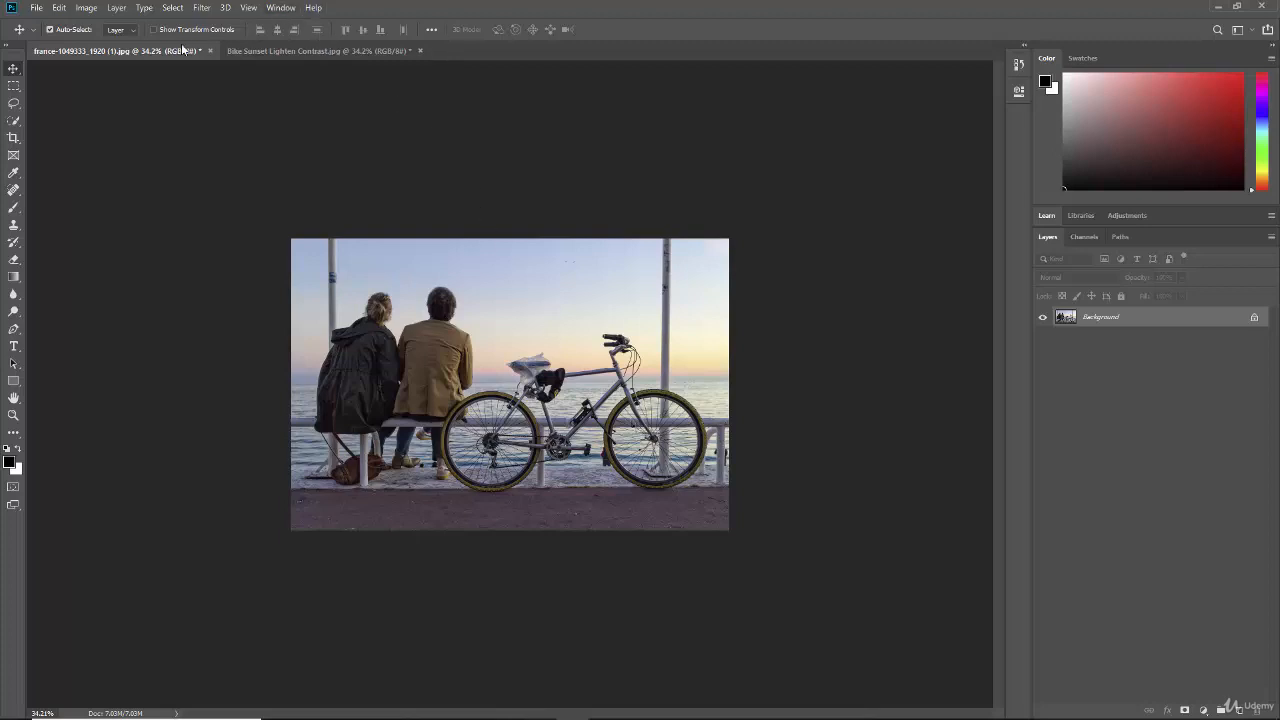
- Arrange the two open photos side by side in a 2-up vertical layout and activate Bike Sunset Lighten Contrast.jpg
{"action": "left_click", "coordinate": [278, 9]}
{"action": "mouse_move", "coordinate": [291, 25]}
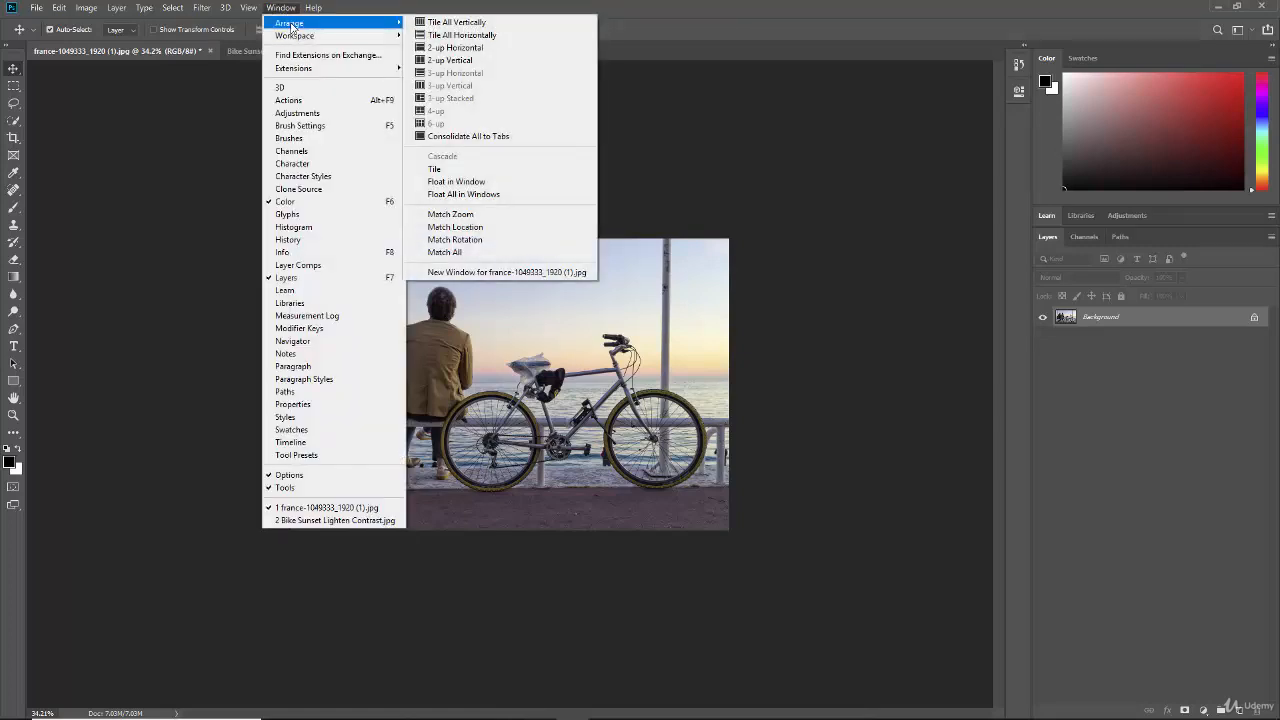
{"action": "left_click", "coordinate": [456, 62]}
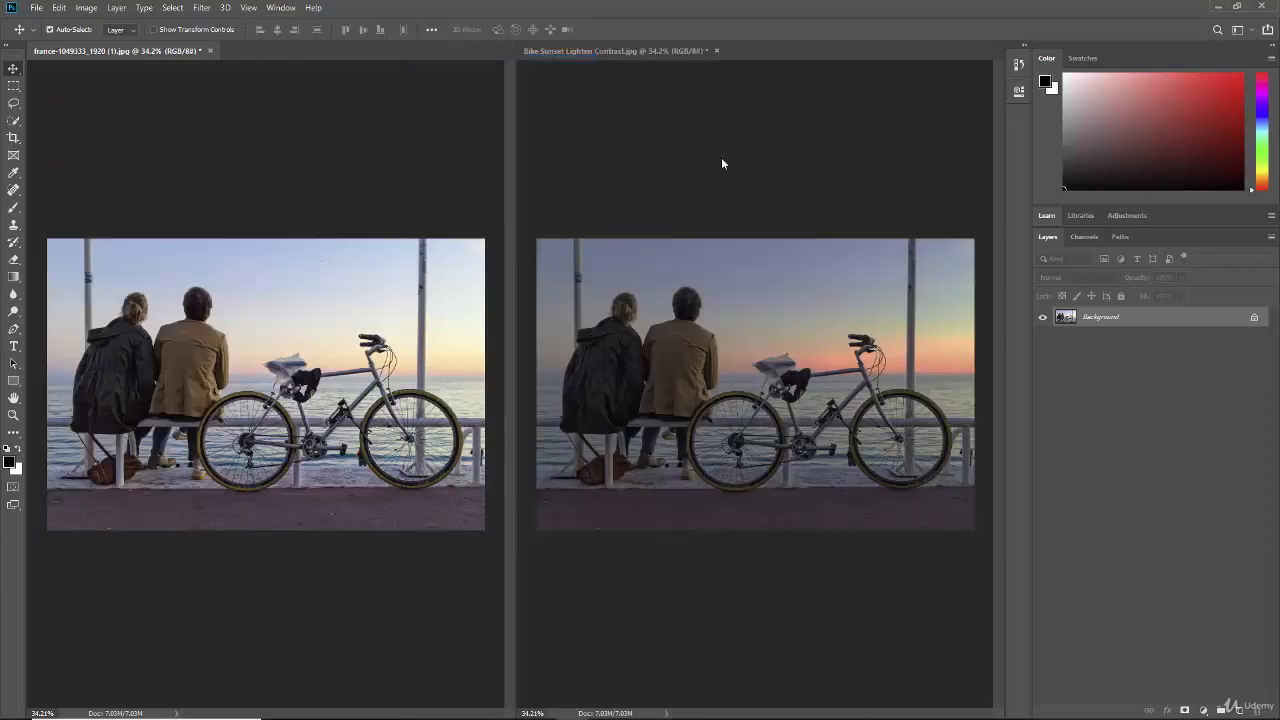
{"action": "left_click", "coordinate": [630, 54]}
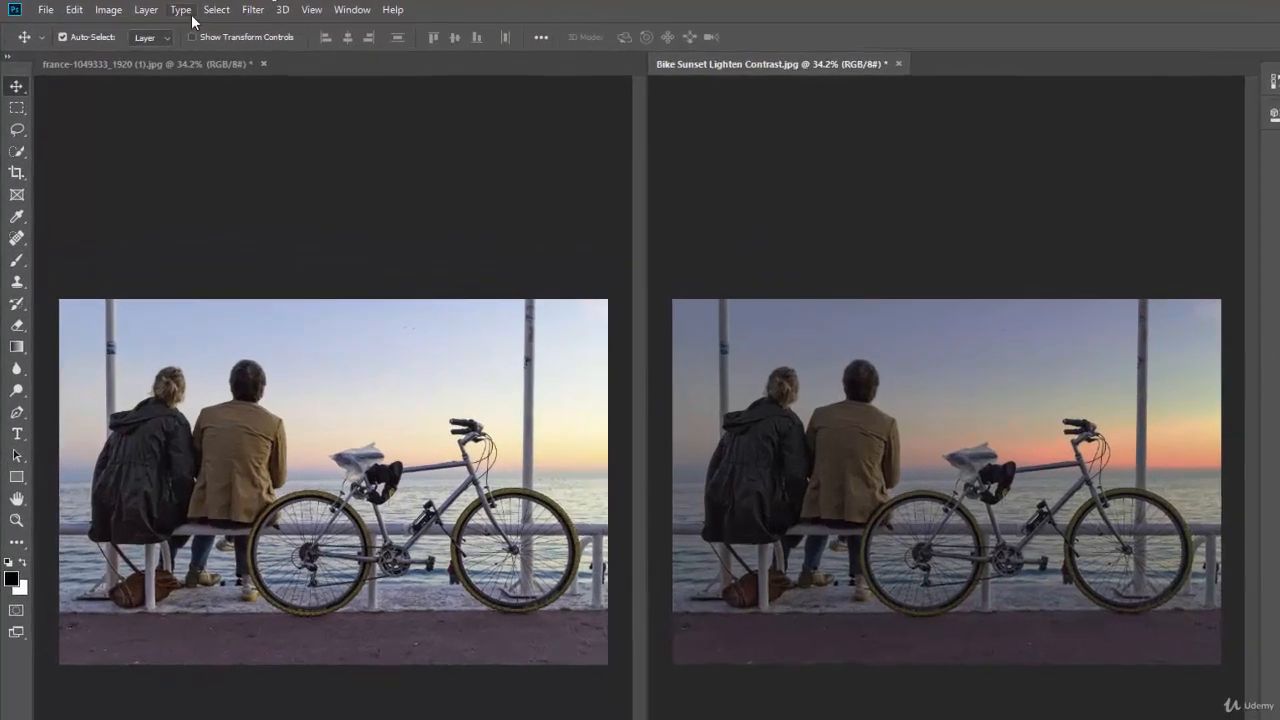
- Add a Brightness/Contrast adjustment layer with the default layer options to the sunset photo, and delete it again
{"action": "left_click", "coordinate": [116, 7]}
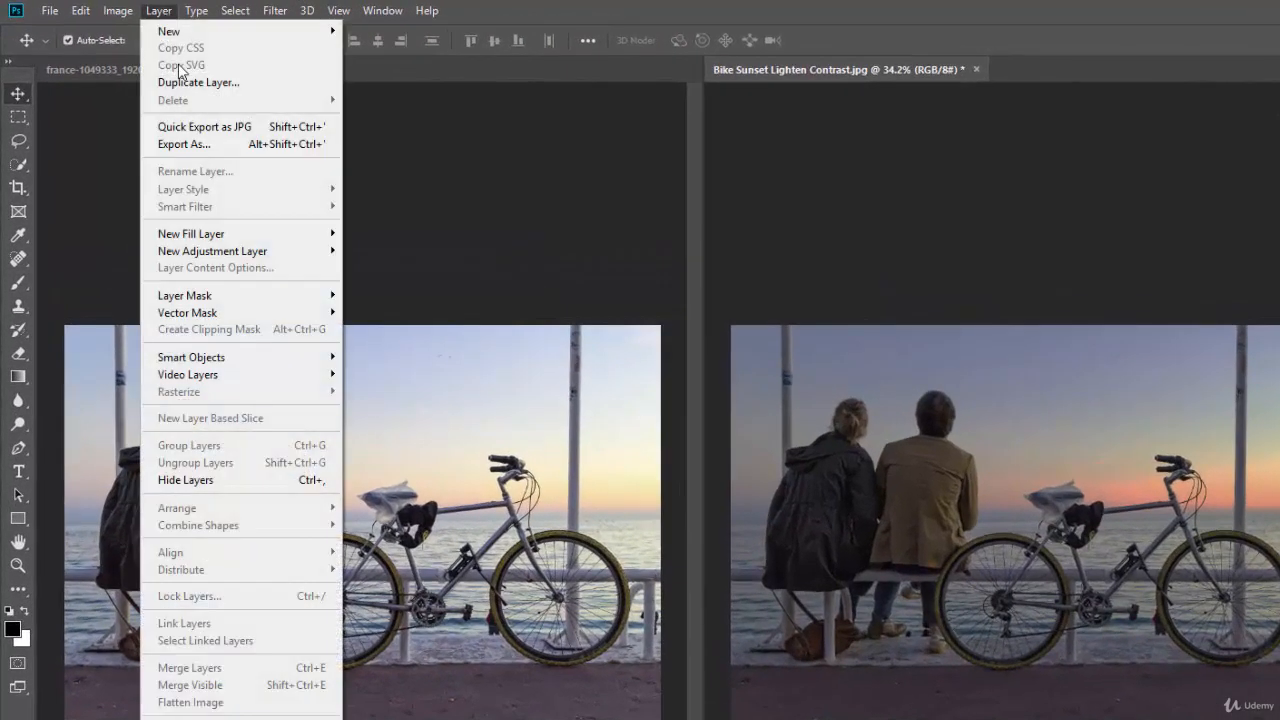
{"action": "mouse_move", "coordinate": [256, 262]}
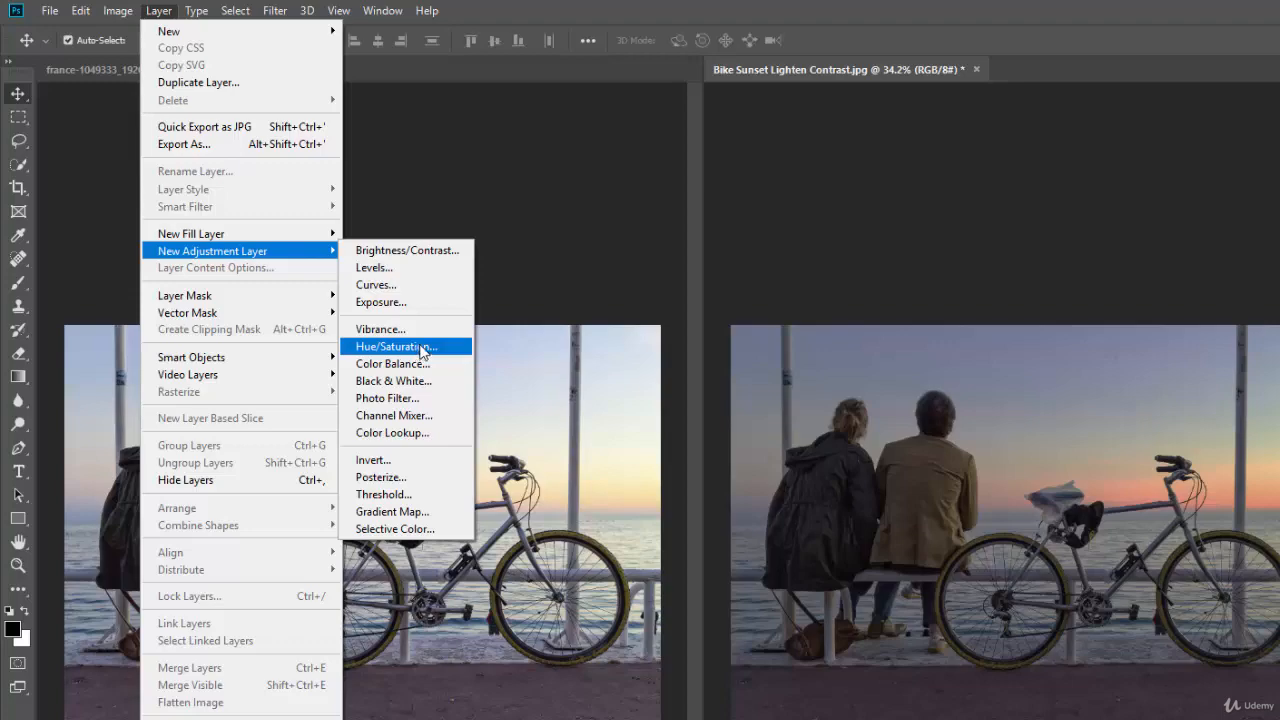
{"action": "left_click", "coordinate": [406, 251]}
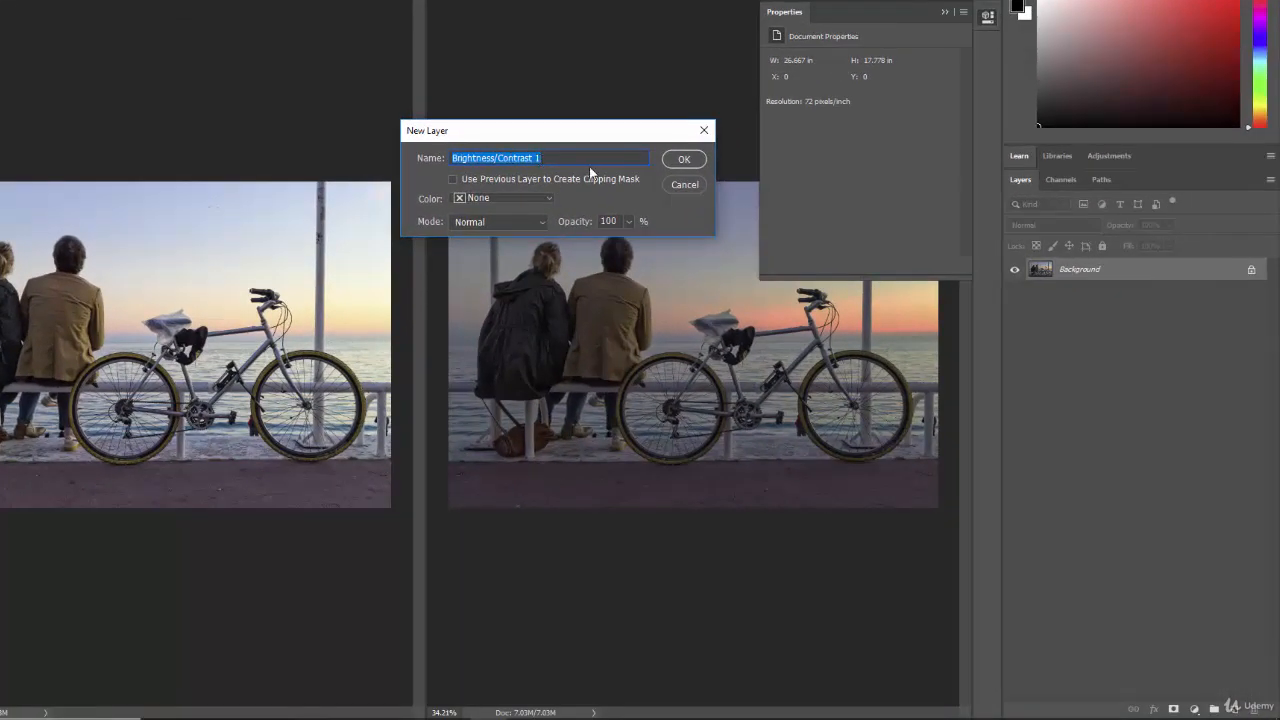
{"action": "left_click", "coordinate": [684, 161]}
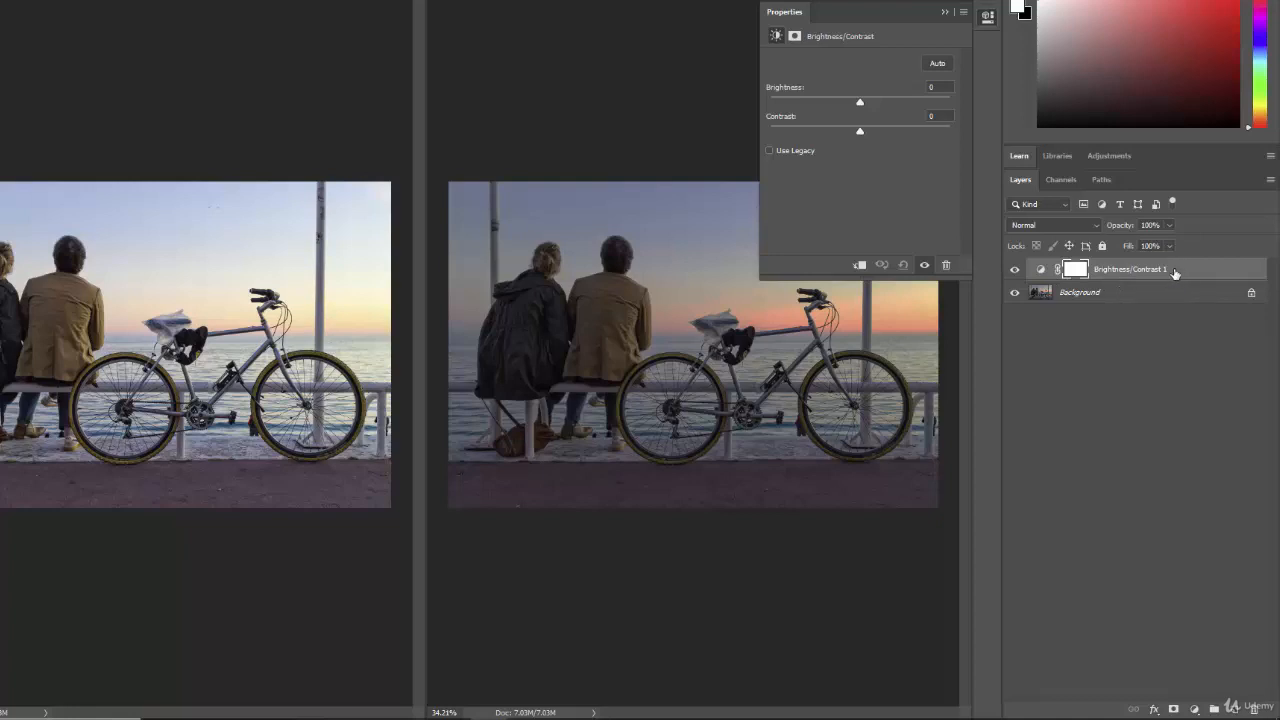
{"action": "left_click_drag", "start_coordinate": [1173, 272], "coordinate": [1270, 569]}
{"action": "left_click_drag", "start_coordinate": [1270, 648], "coordinate": [1258, 708]}
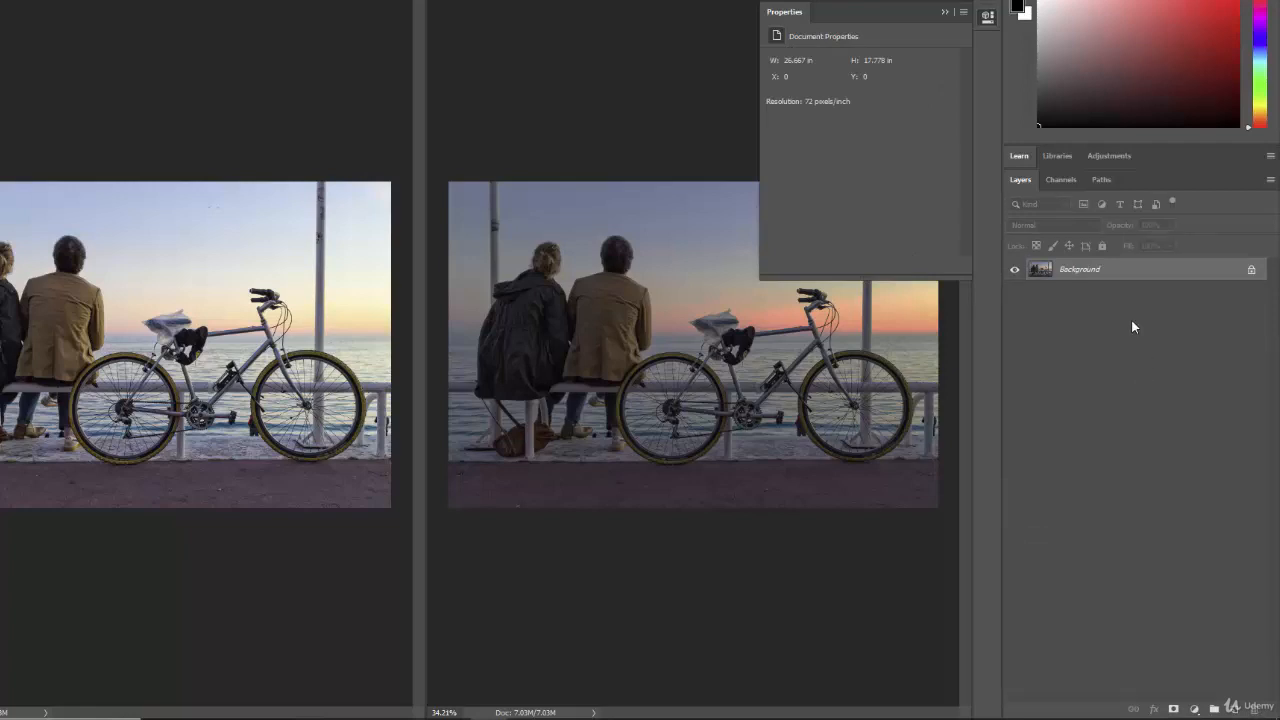
- Add a Brightness/Contrast adjustment layer above the Background of the sunset photo
{"action": "left_click", "coordinate": [1193, 710]}
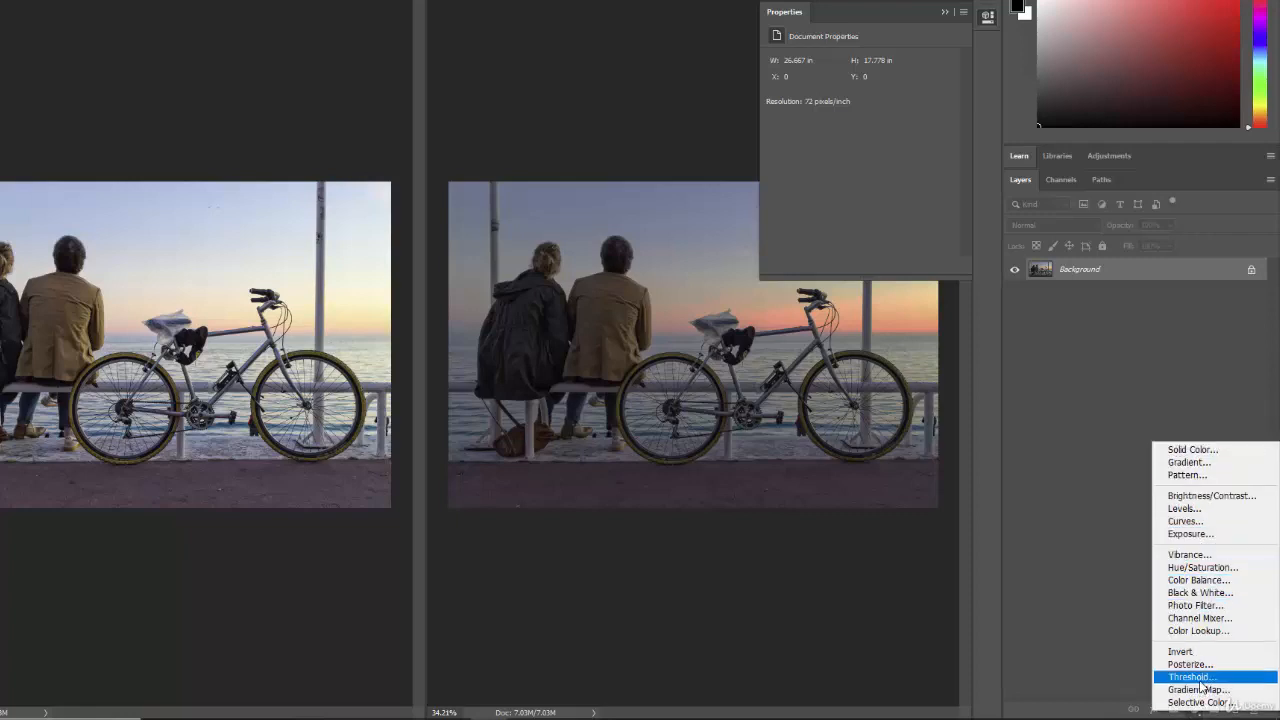
{"action": "left_click", "coordinate": [1194, 497]}
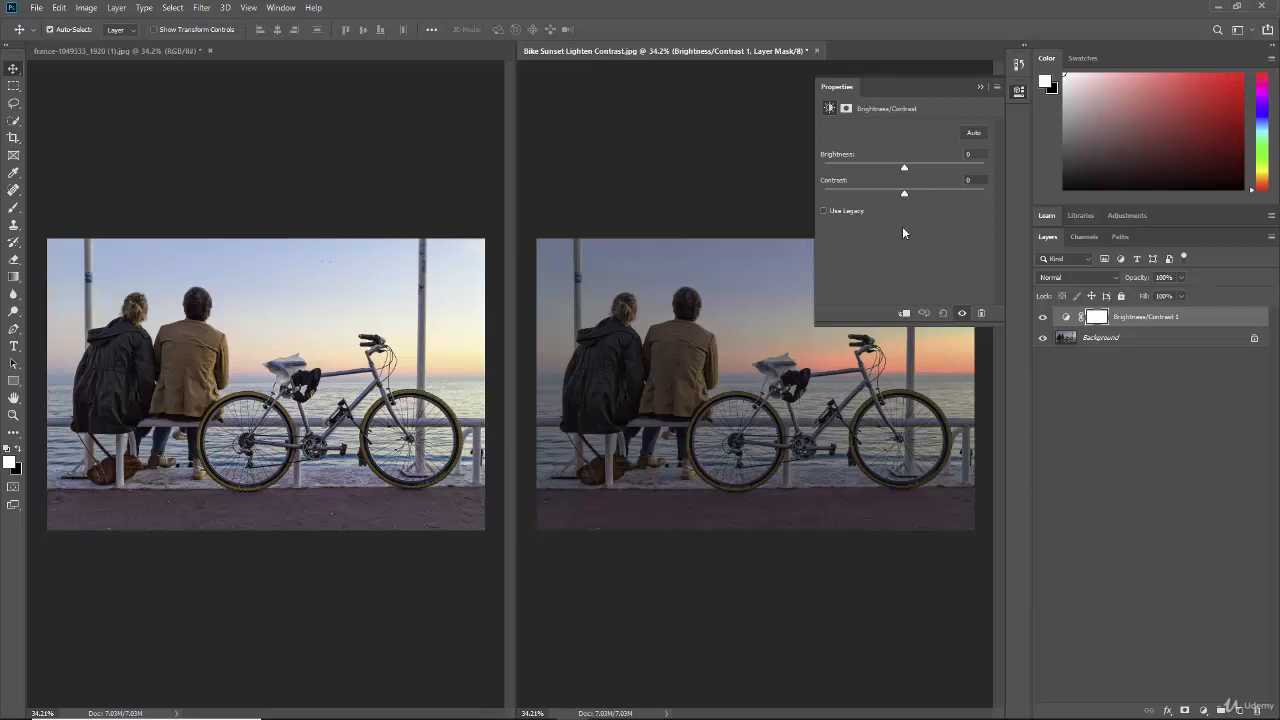
- Close the Properties panel and show it again
{"action": "left_click", "coordinate": [996, 88]}
{"action": "left_click", "coordinate": [1027, 131]}
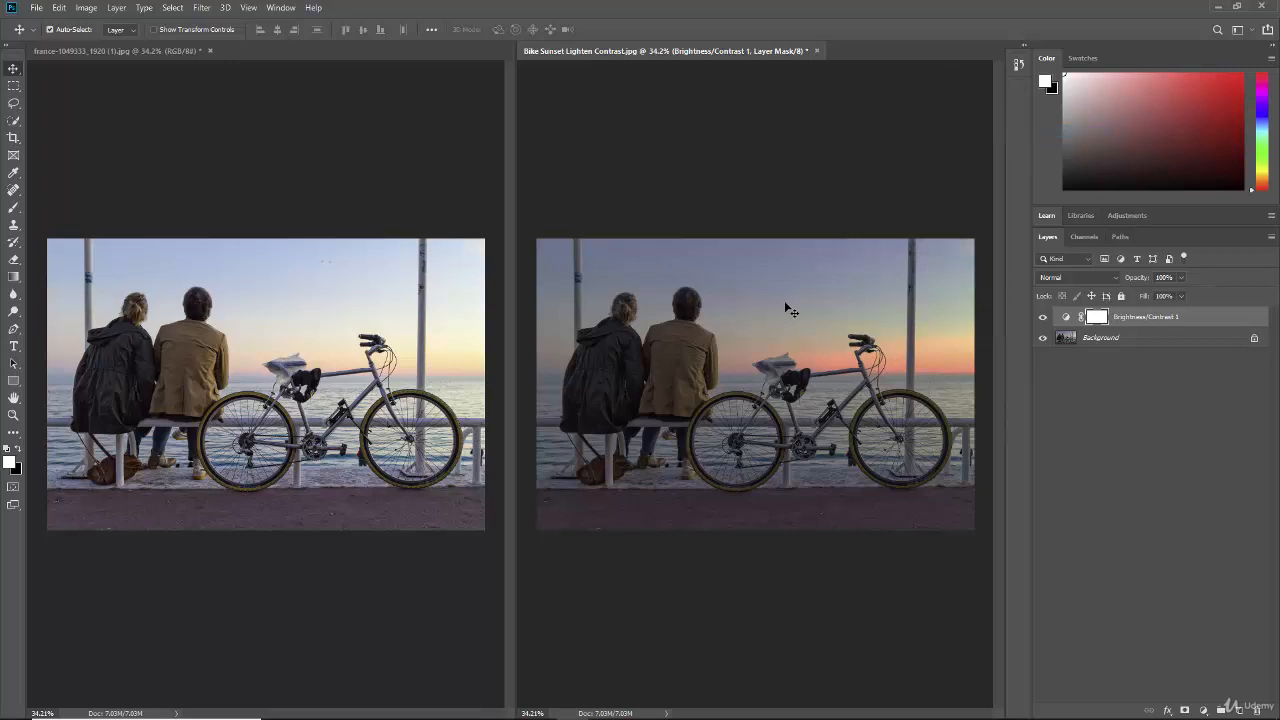
{"action": "left_click", "coordinate": [280, 8]}
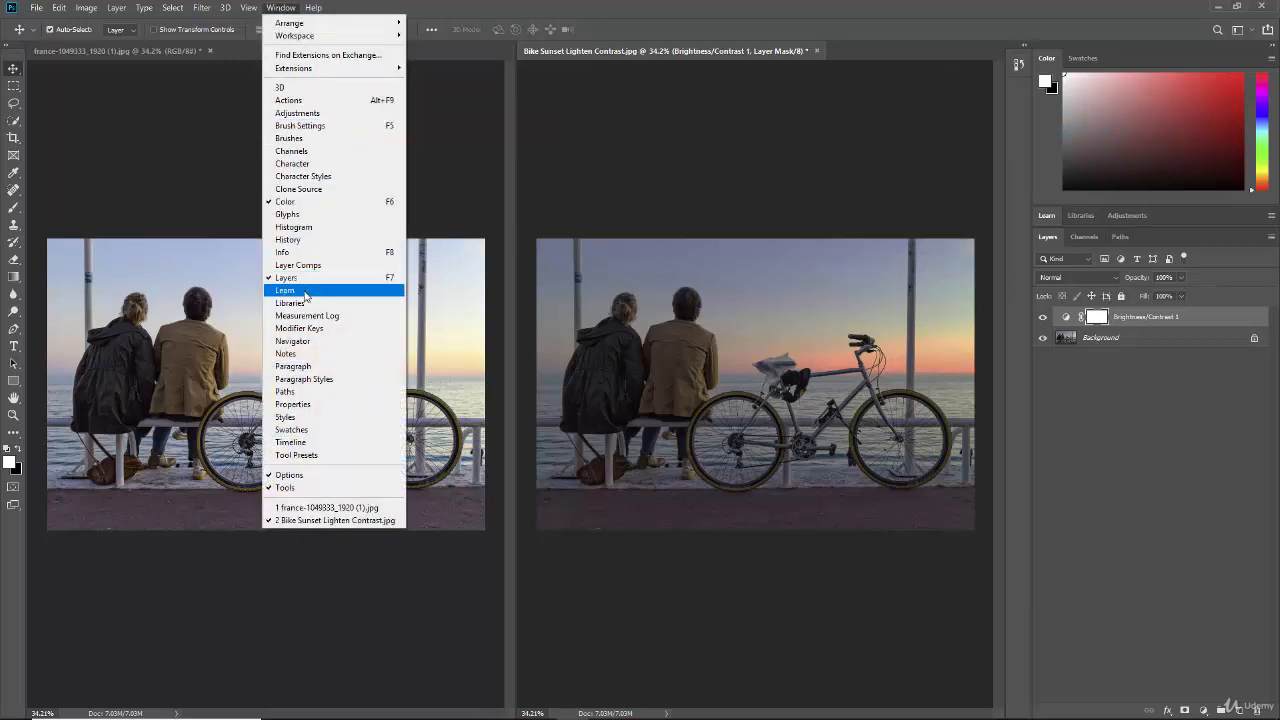
{"action": "left_click", "coordinate": [300, 404]}
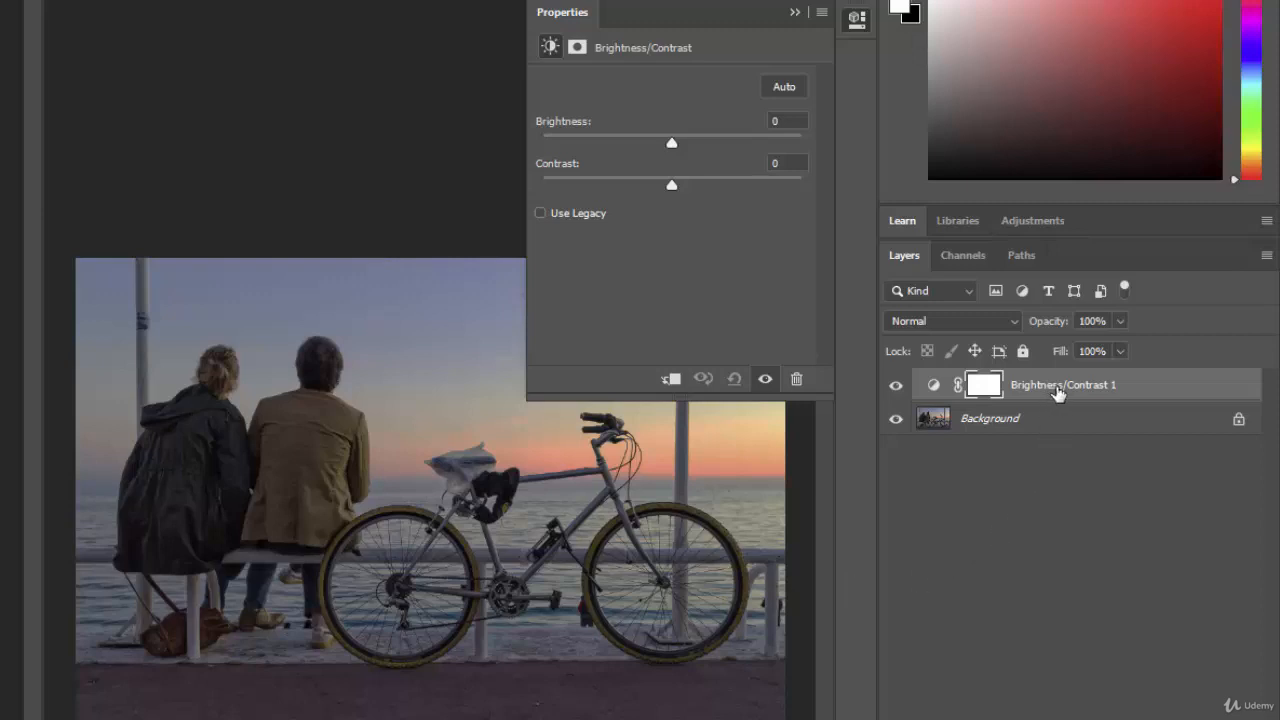
- Rename the adjustment layer as Brightness/Contrast, without the trailing number
{"action": "double_click", "coordinate": [1057, 392]}
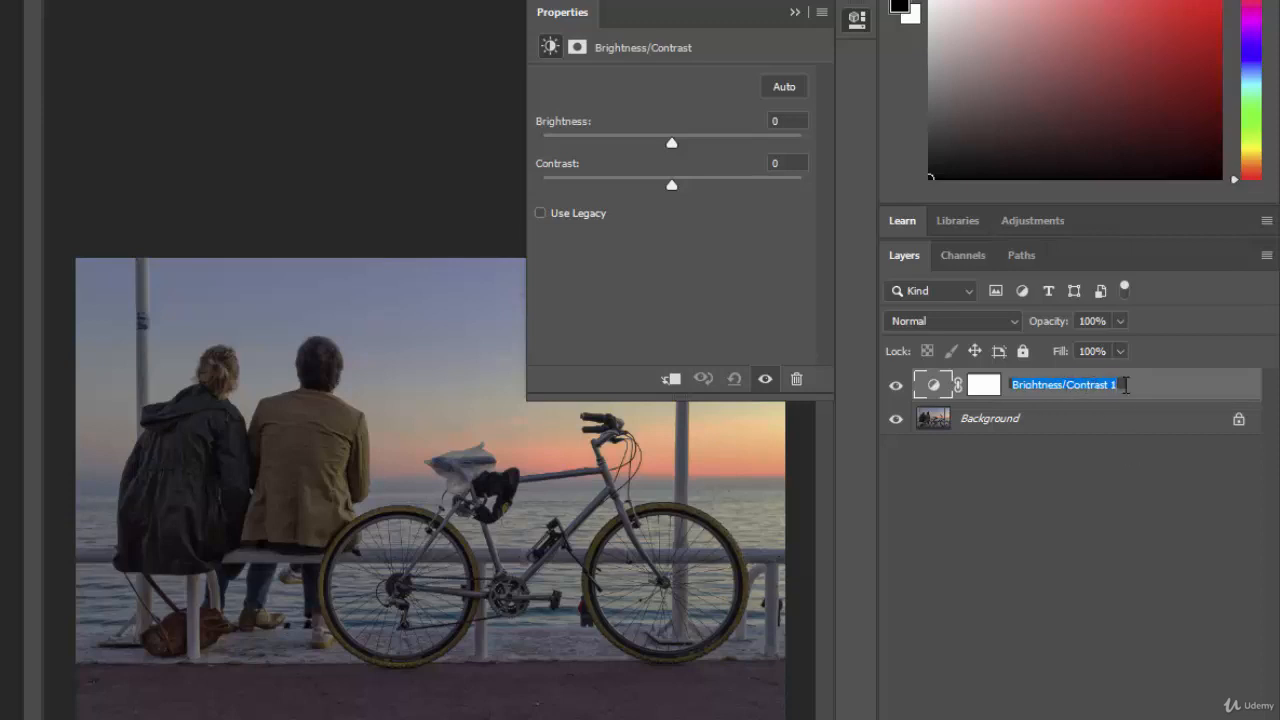
{"action": "left_click", "coordinate": [1125, 385]}
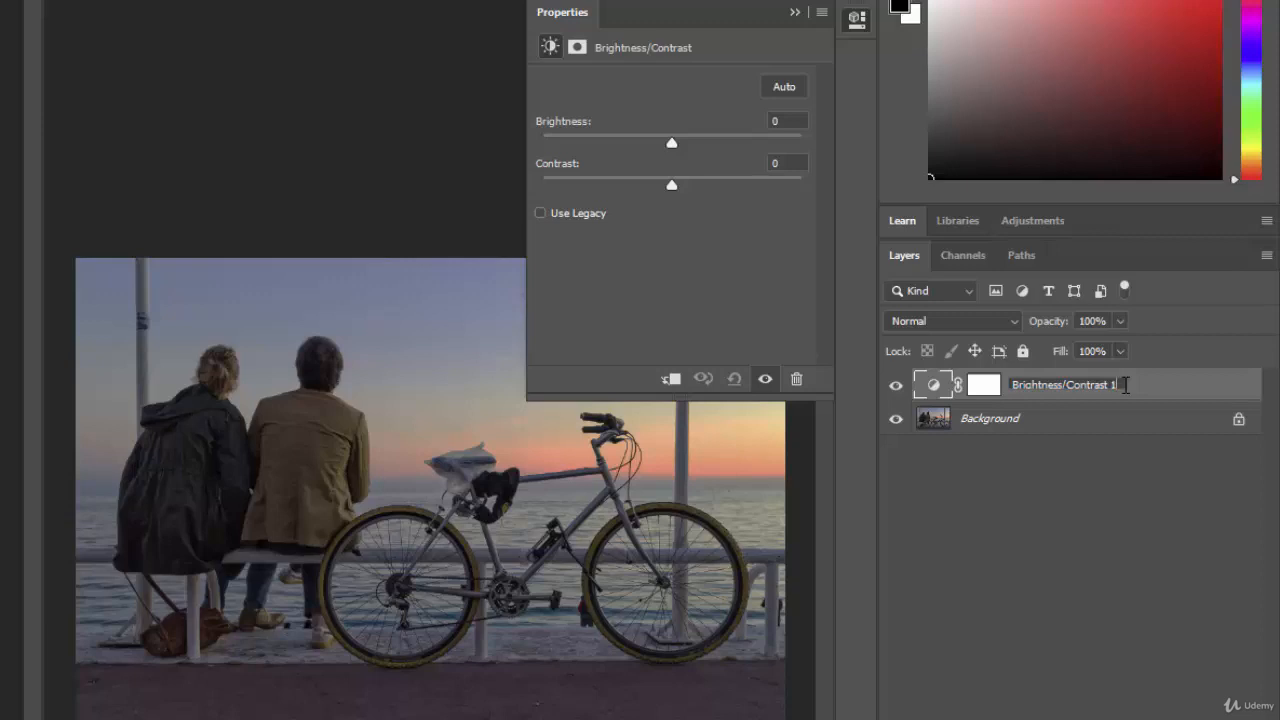
{"action": "key", "text": "BackSpace"}
{"action": "key", "text": "BackSpace"}
{"action": "key", "text": "Return"}
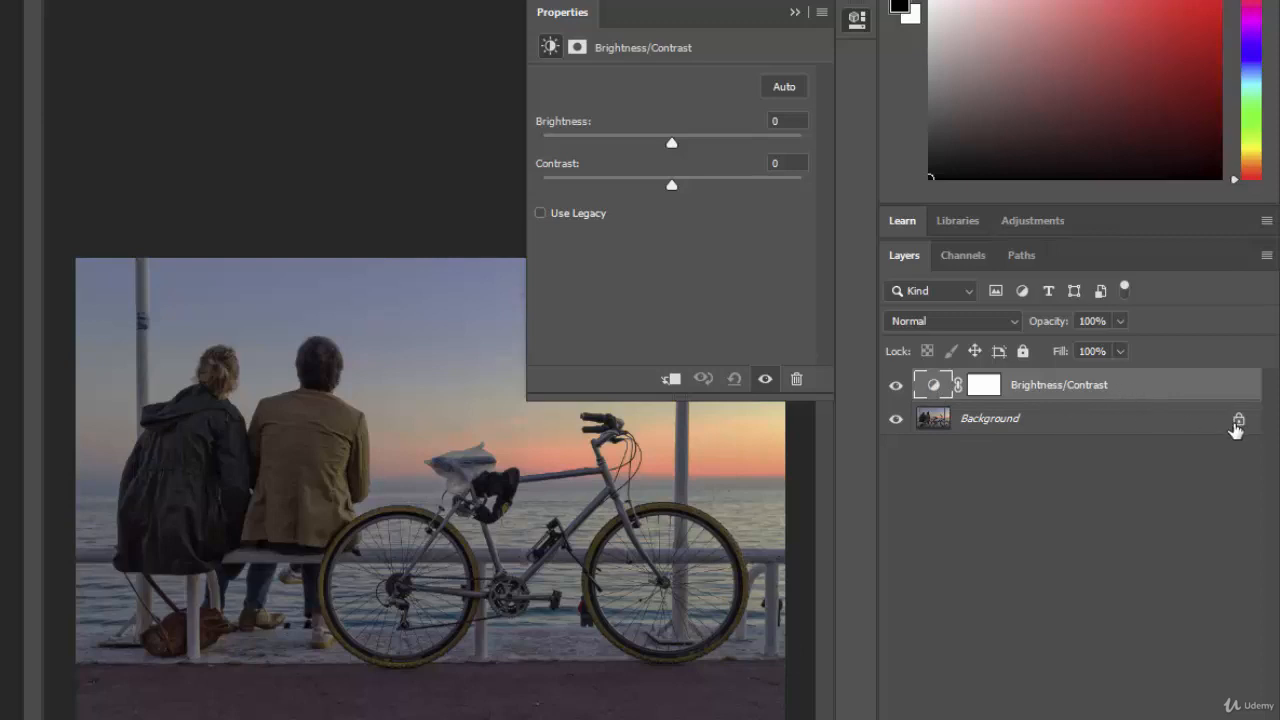
- Unlock the Background layer and try moving the Brightness/Contrast layer below it, keeping the adjustment on top
{"action": "left_click", "coordinate": [1238, 422]}
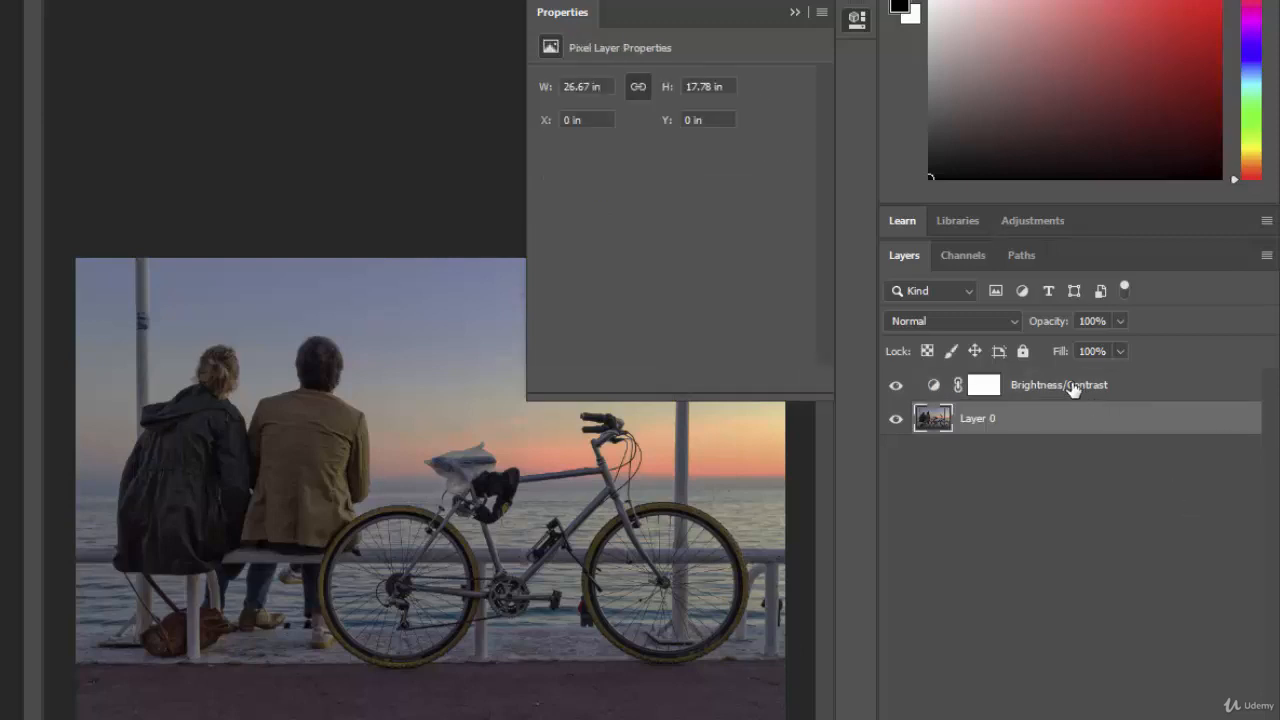
{"action": "left_click_drag", "start_coordinate": [1073, 389], "coordinate": [1094, 434]}
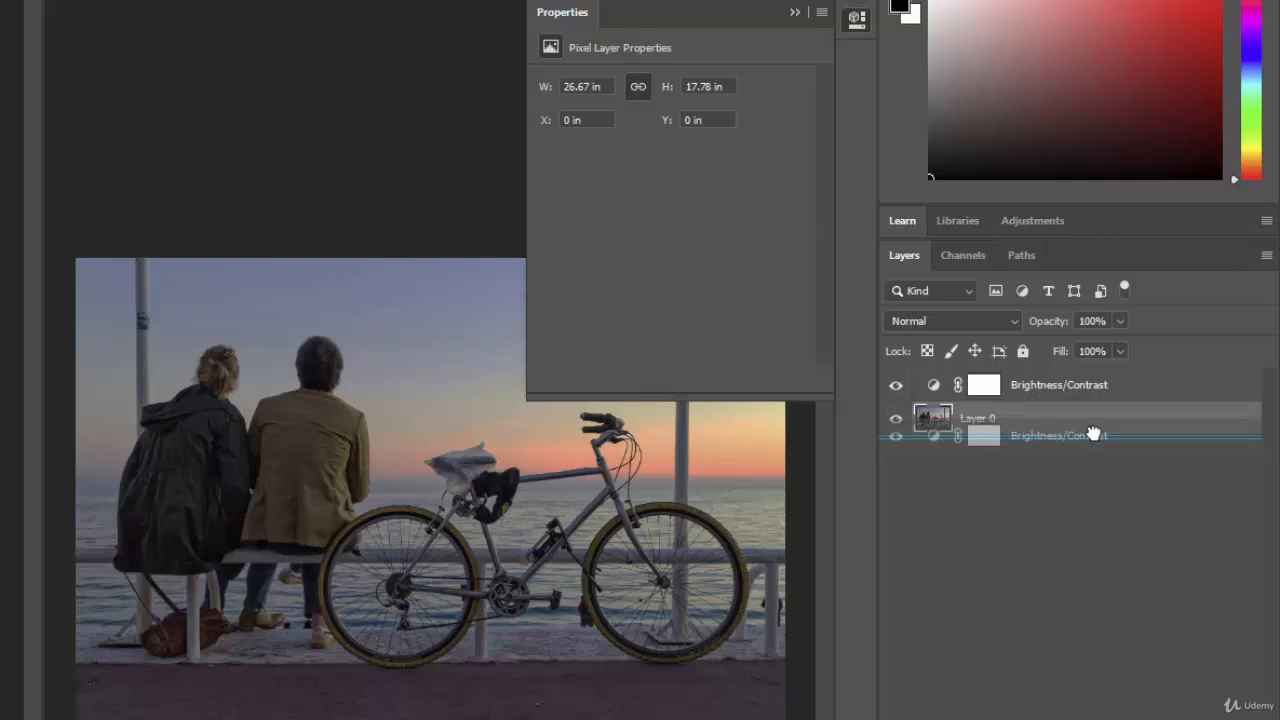
{"action": "left_click_drag", "start_coordinate": [1094, 434], "coordinate": [1094, 420]}
{"action": "left_click", "coordinate": [1100, 381]}
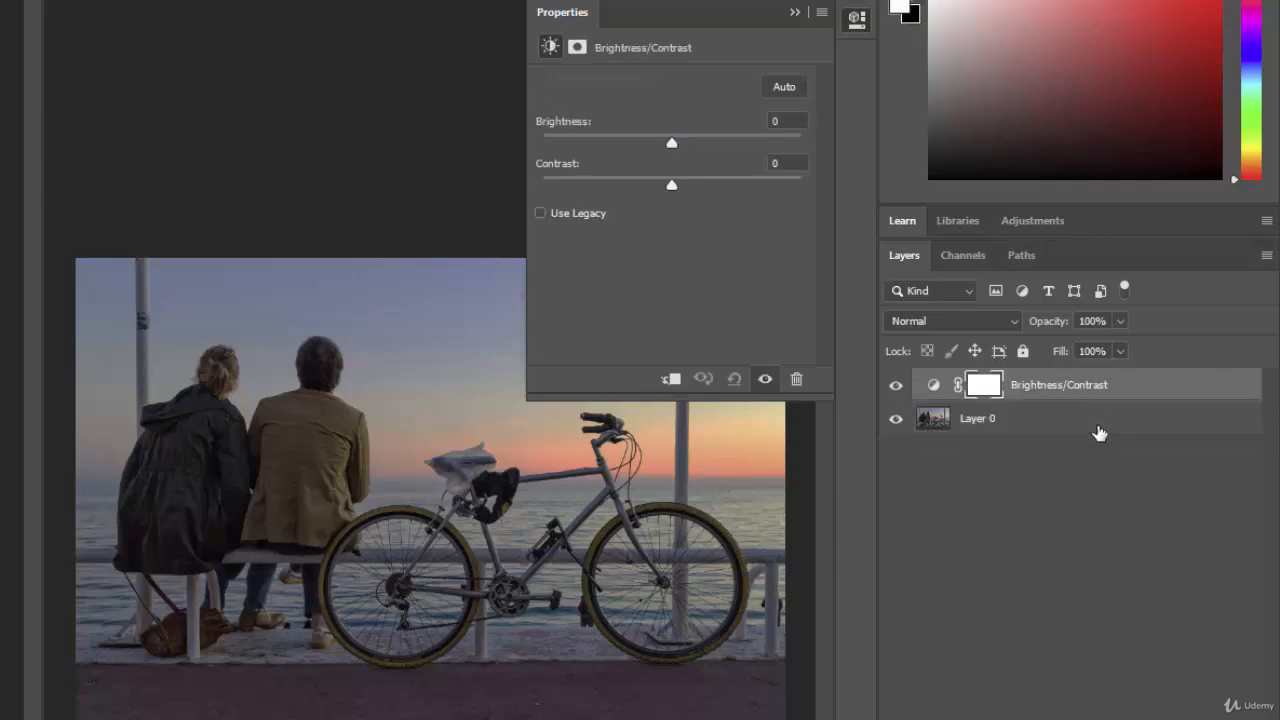
- Lock Layer 0 completely and select the Brightness/Contrast adjustment layer
{"action": "left_click", "coordinate": [1040, 421]}
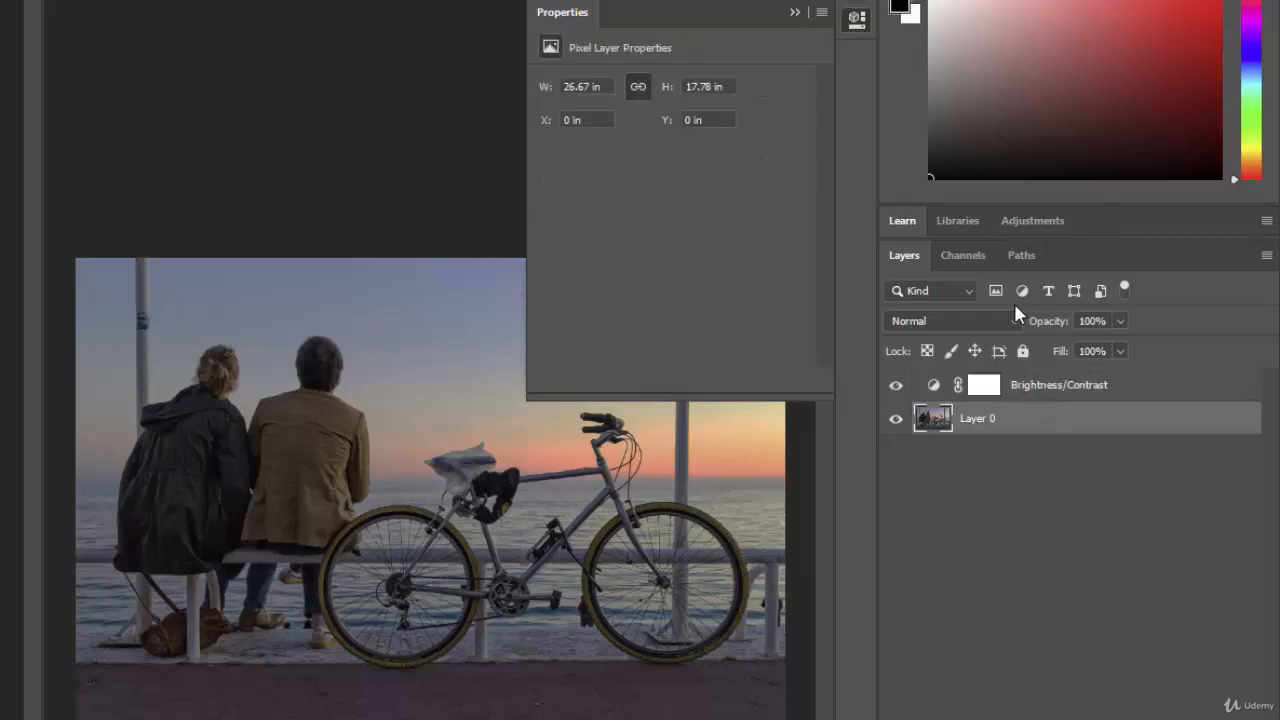
{"action": "left_click", "coordinate": [1023, 351]}
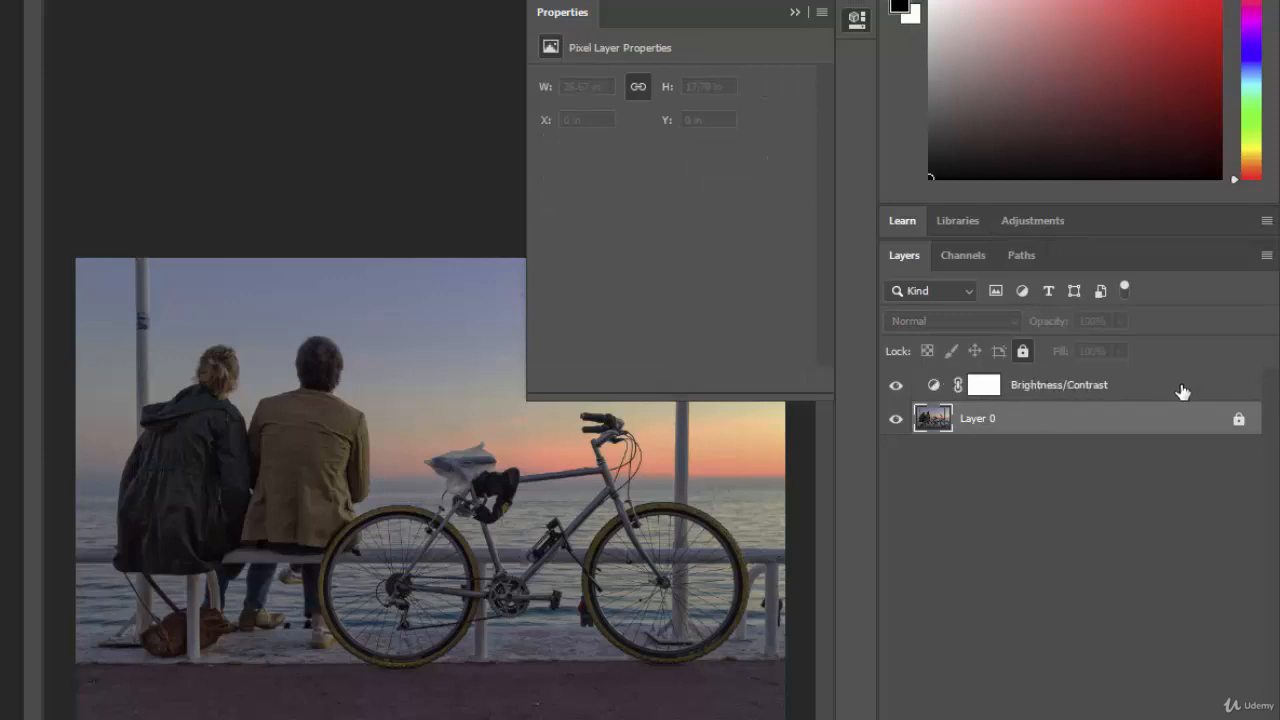
{"action": "left_click", "coordinate": [1137, 391]}
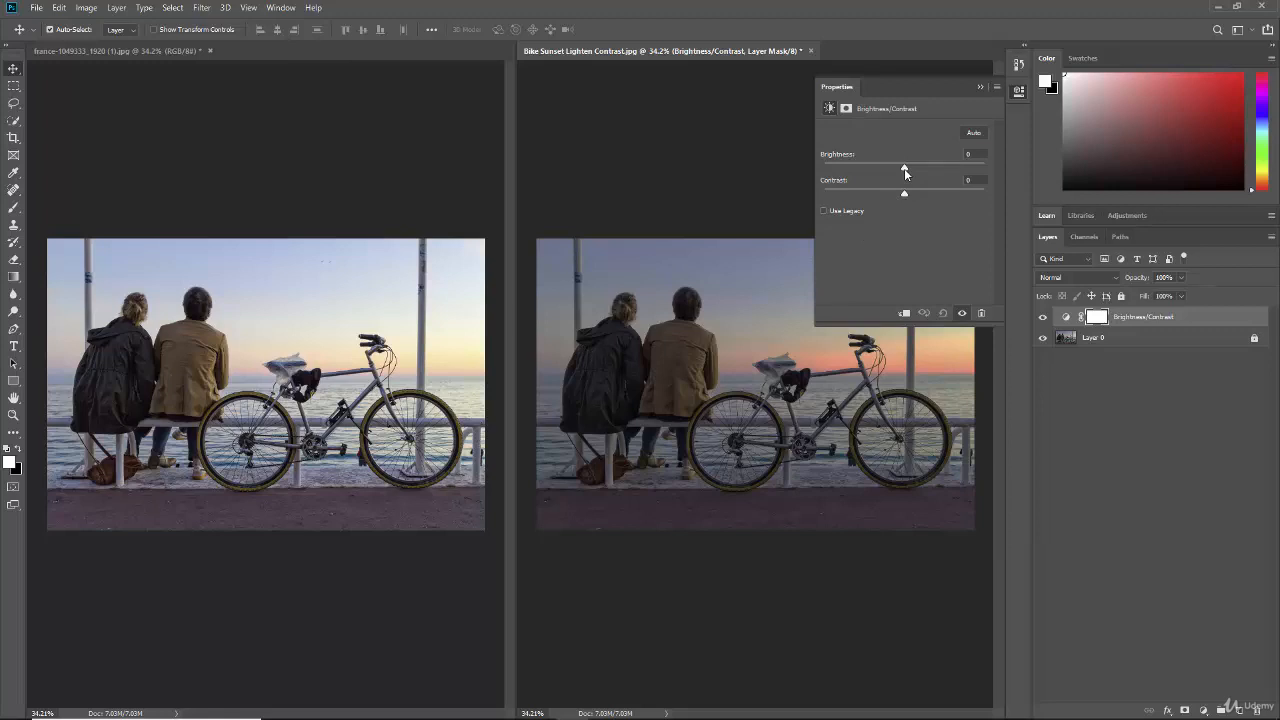
- Set the adjustment's brightness to 25, try lower and higher contrast values, and settle on a contrast of 25
{"action": "mouse_move", "coordinate": [904, 168]}
{"action": "left_mouse_down"}
{"action": "mouse_move", "coordinate": [917, 172]}
{"action": "mouse_move", "coordinate": [850, 171]}
{"action": "mouse_move", "coordinate": [979, 179]}
{"action": "mouse_move", "coordinate": [908, 175]}
{"action": "mouse_move", "coordinate": [919, 173]}
{"action": "left_mouse_up"}
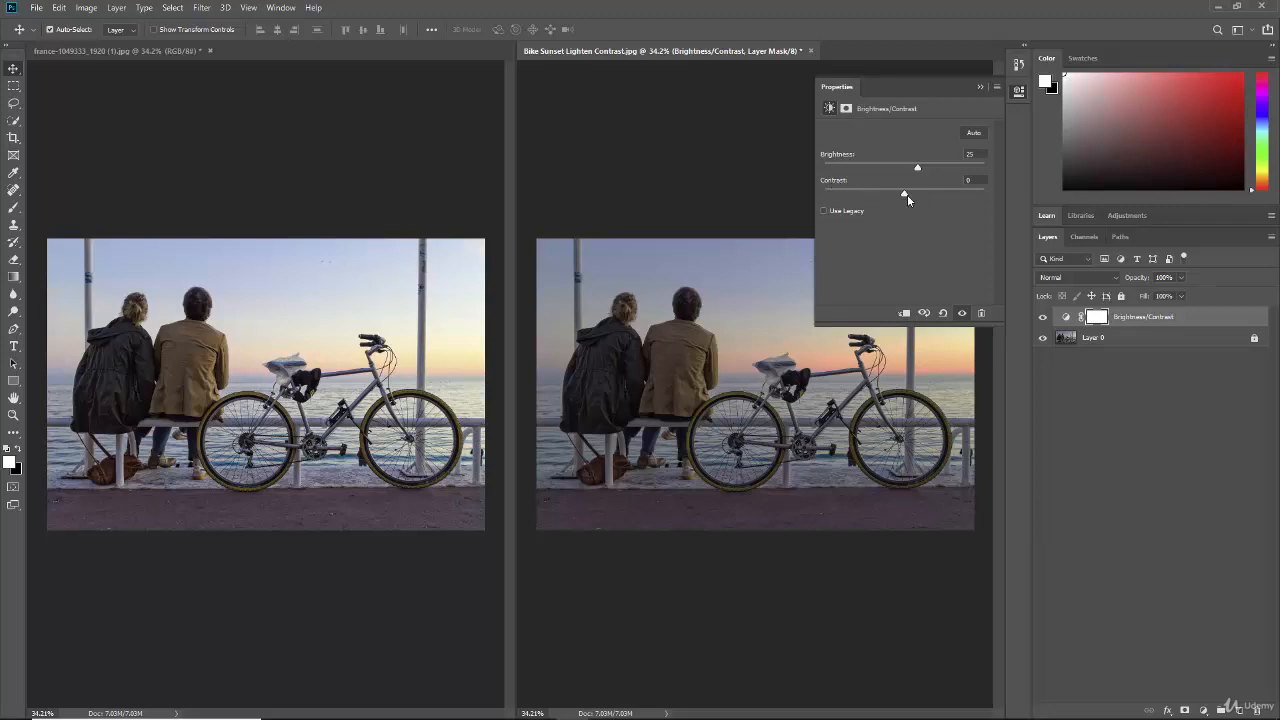
{"action": "left_click_drag", "start_coordinate": [907, 194], "coordinate": [875, 193]}
{"action": "left_click_drag", "start_coordinate": [875, 195], "coordinate": [848, 195]}
{"action": "left_click_drag", "start_coordinate": [926, 210], "coordinate": [930, 211]}
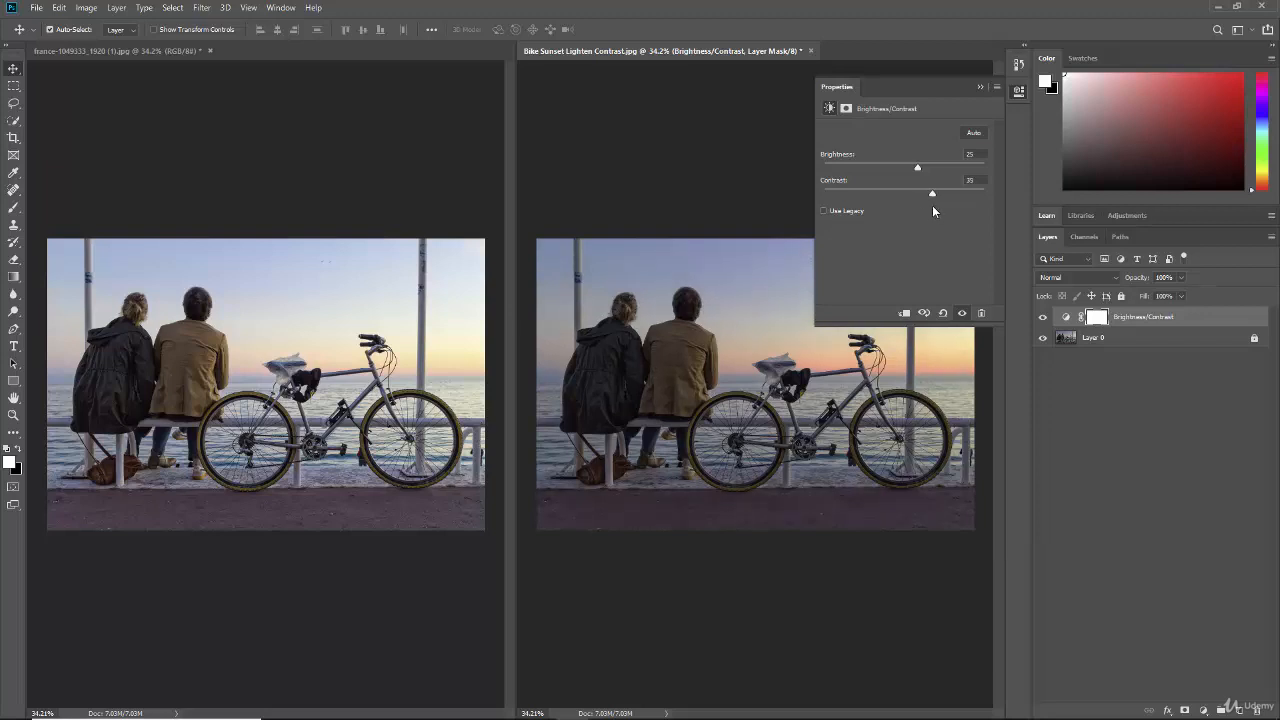
{"action": "left_click_drag", "start_coordinate": [934, 206], "coordinate": [971, 207]}
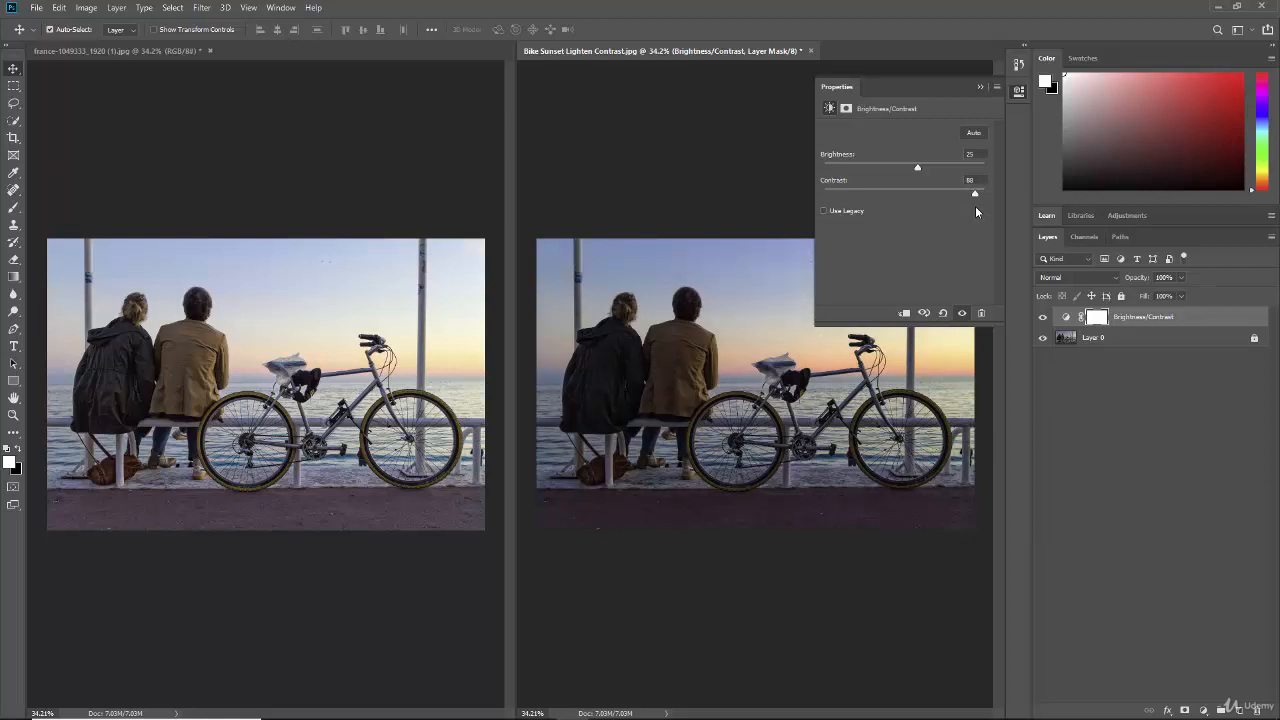
{"action": "left_click_drag", "start_coordinate": [975, 207], "coordinate": [924, 206]}
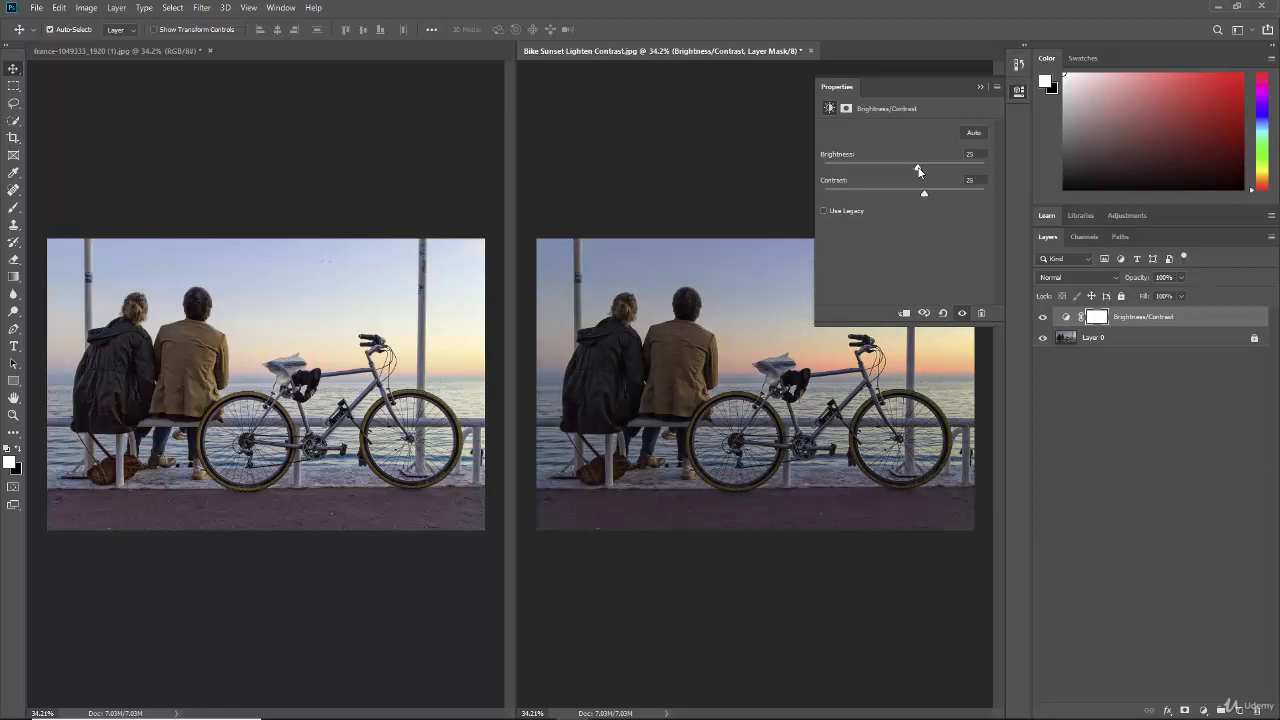
- Set the adjustment's brightness to 73 and contrast to 19, and move the Properties panel off the photo
{"action": "mouse_move", "coordinate": [918, 170]}
{"action": "left_mouse_down"}
{"action": "mouse_move", "coordinate": [945, 170]}
{"action": "mouse_move", "coordinate": [921, 199]}
{"action": "mouse_move", "coordinate": [943, 171]}
{"action": "left_mouse_up"}
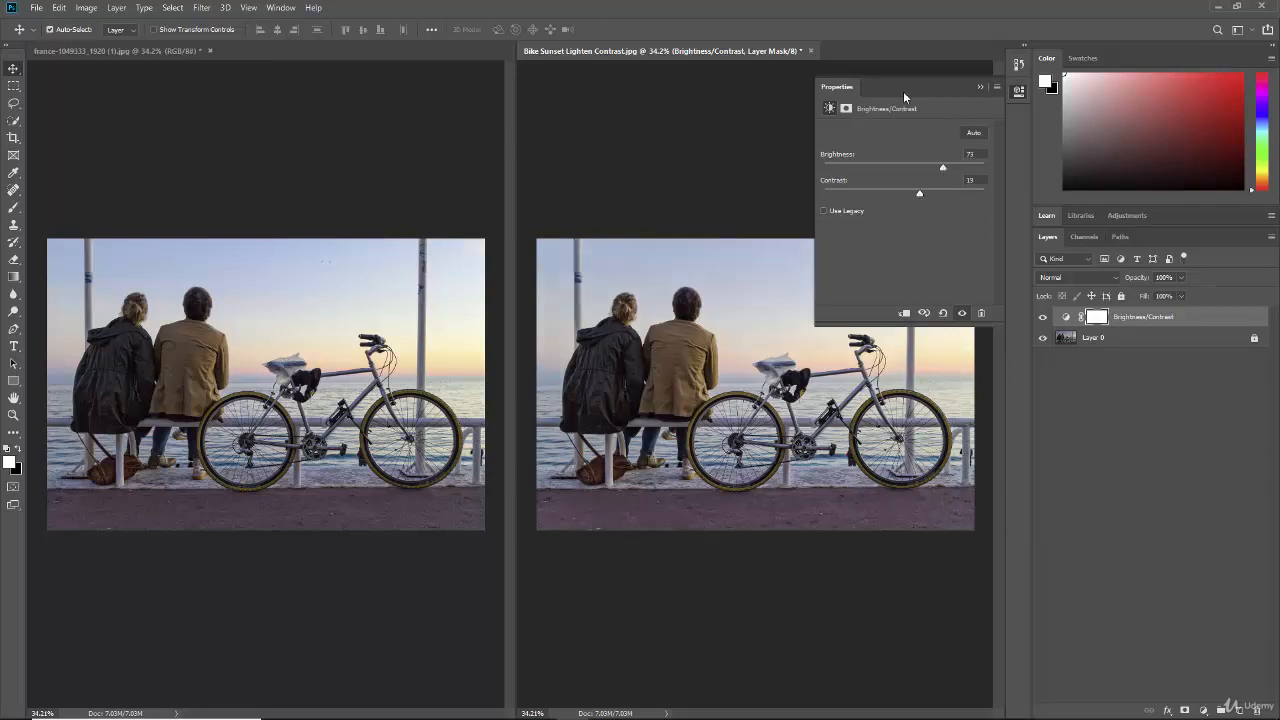
{"action": "left_click_drag", "start_coordinate": [903, 89], "coordinate": [1081, 128]}
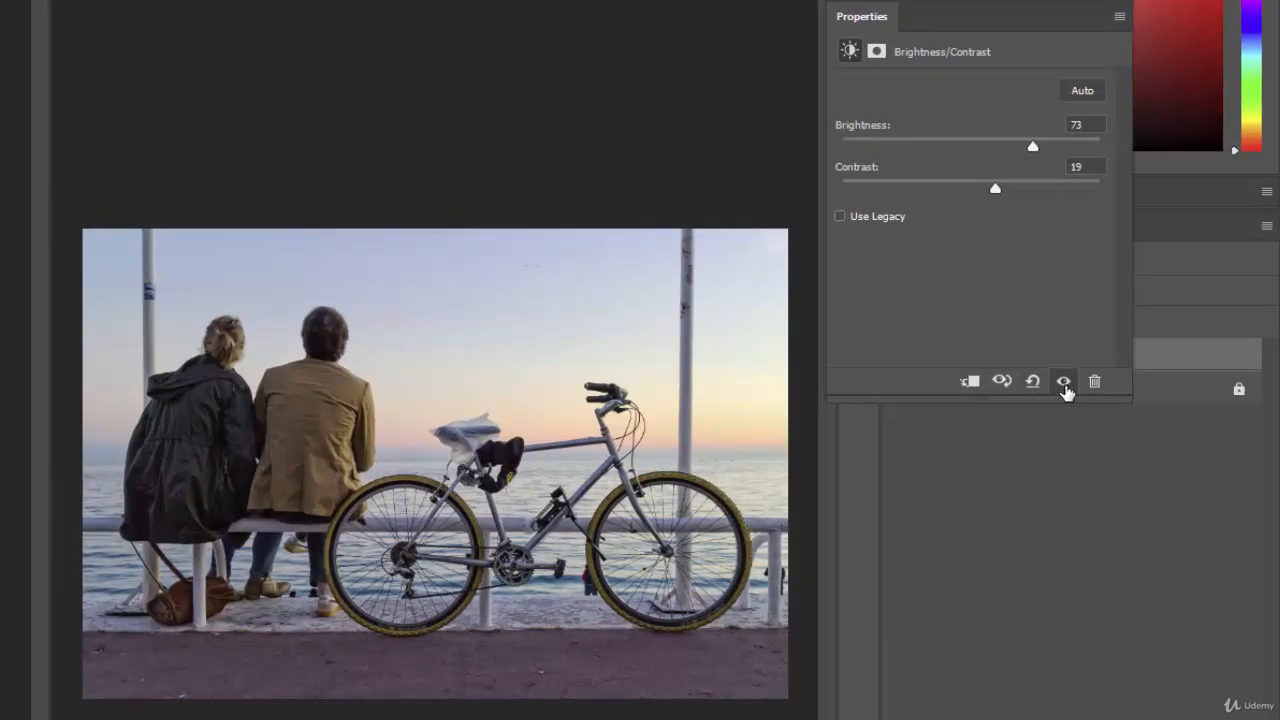
- Hide the Brightness/Contrast adjustment, reset it to its defaults, and undo the reset
{"action": "left_click", "coordinate": [1065, 390]}
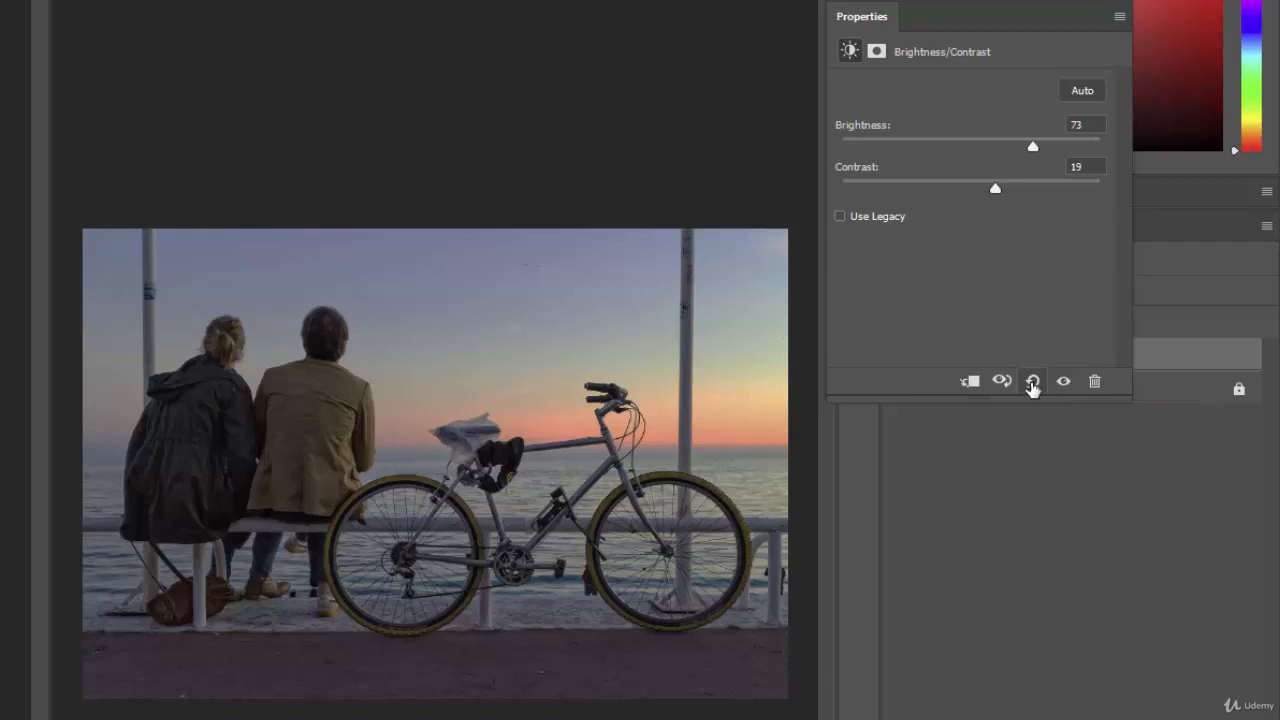
{"action": "left_click", "coordinate": [1032, 386]}
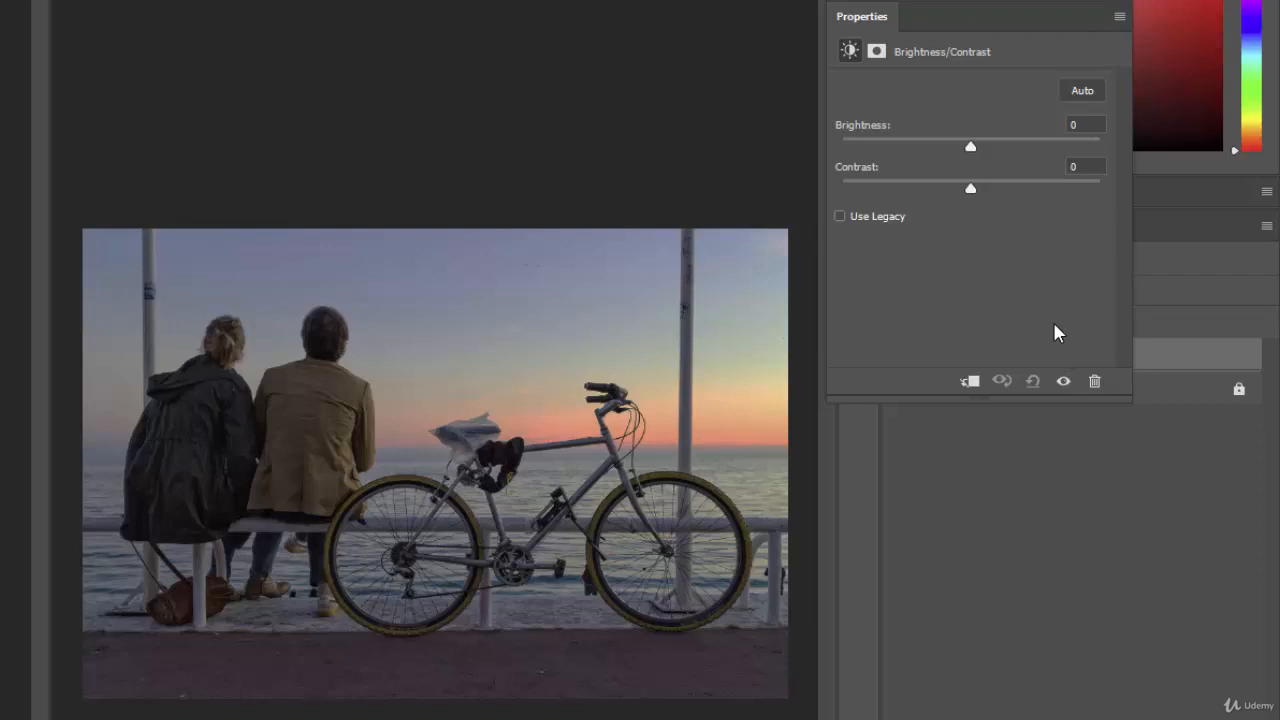
{"action": "key", "text": "ctrl+z"}
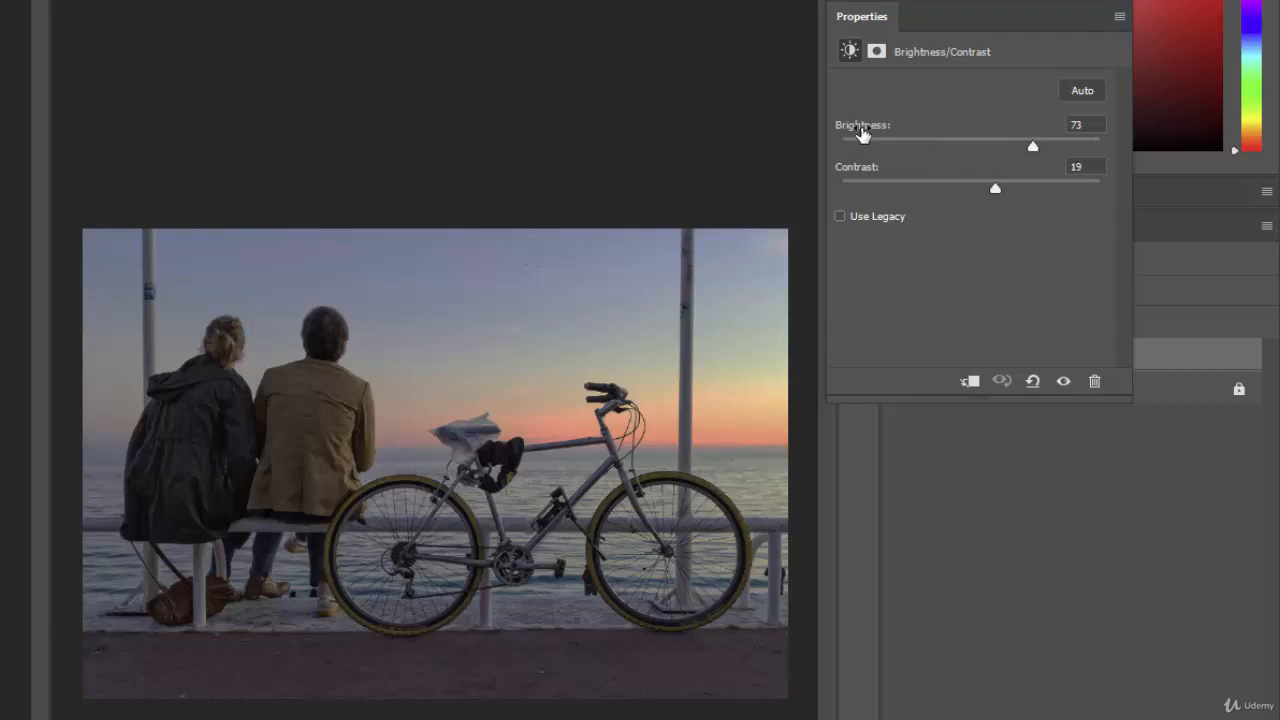
- Reset the adjustment's brightness to 0, raise it to 61, and turn the Brightness/Contrast adjustment's visibility back on
{"action": "double_click", "coordinate": [862, 130]}
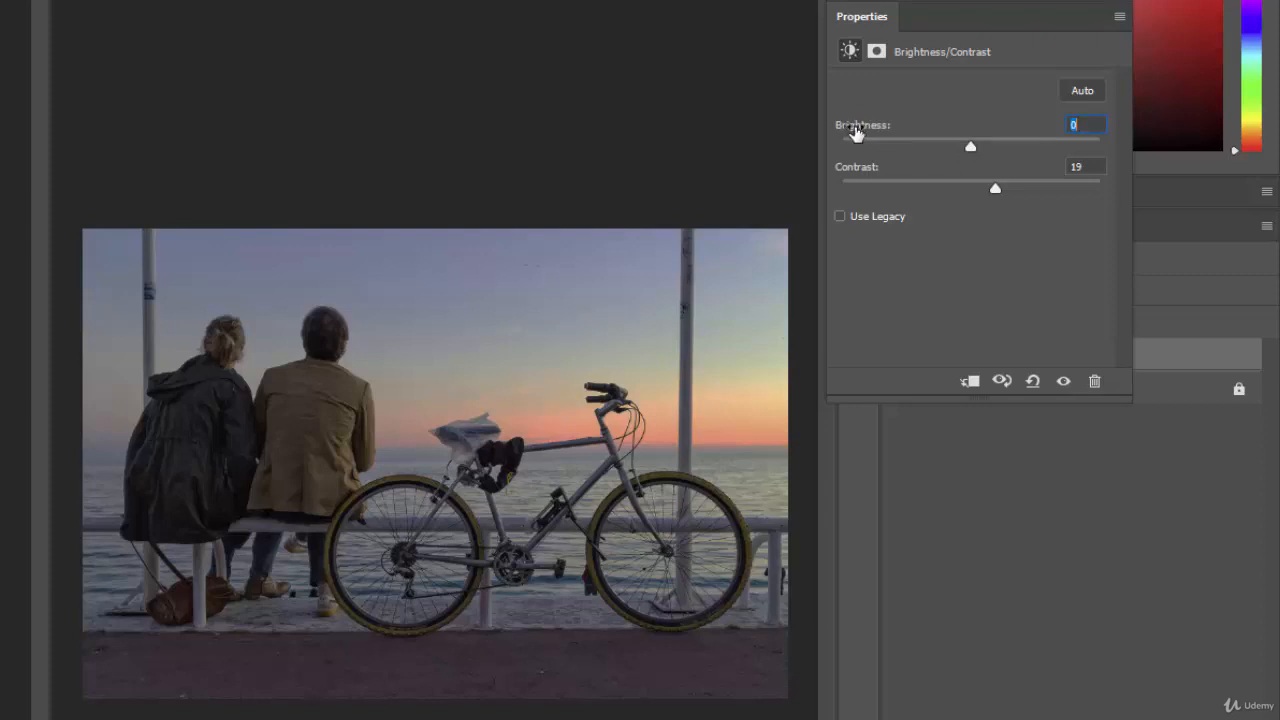
{"action": "left_click_drag", "start_coordinate": [854, 134], "coordinate": [926, 134]}
{"action": "left_click", "coordinate": [1064, 382]}
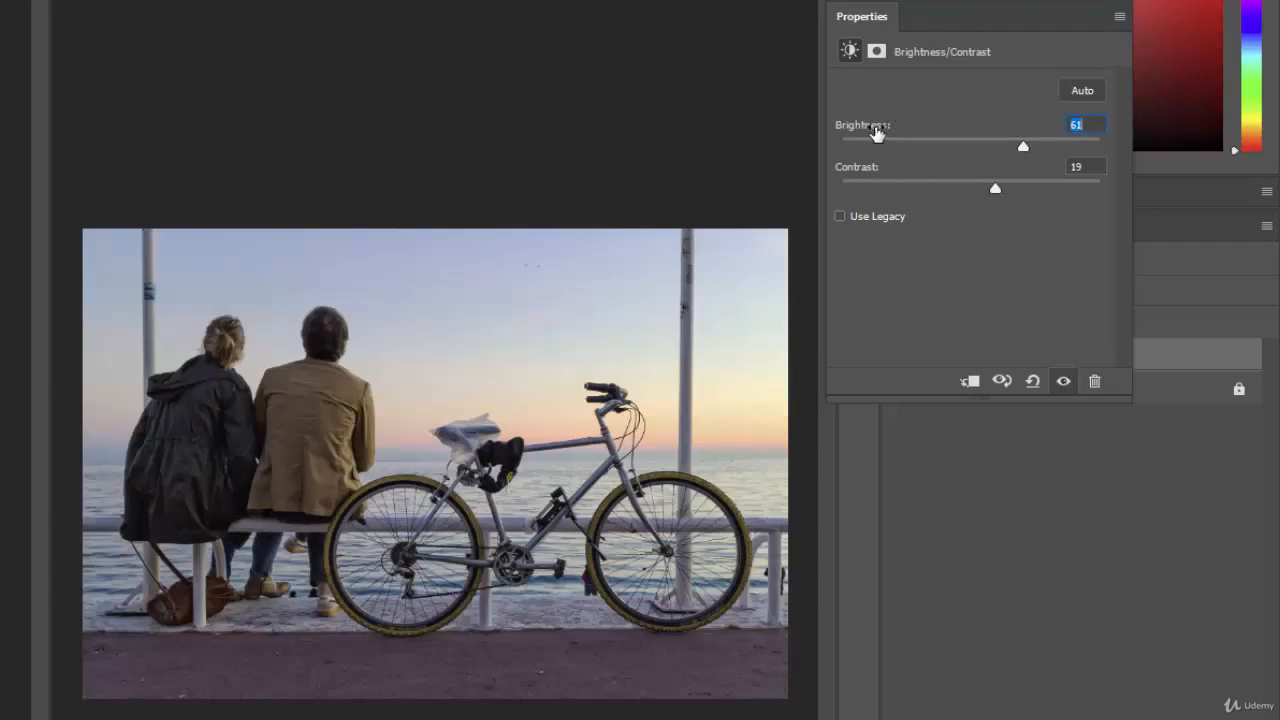
- Try the brightness at 0 again and raise it to 69, leaving the contrast as is
{"action": "left_click_drag", "start_coordinate": [877, 131], "coordinate": [868, 133]}
{"action": "type", "text": "0"}
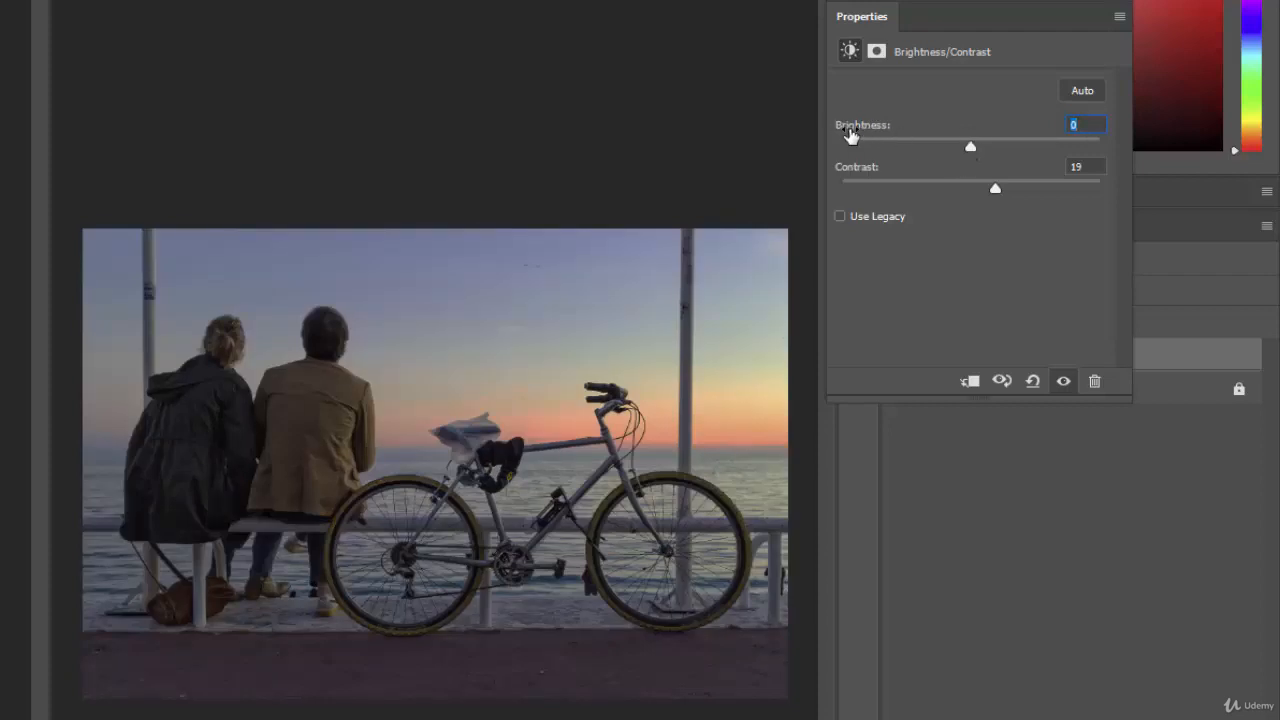
{"action": "left_click_drag", "start_coordinate": [849, 129], "coordinate": [925, 132]}
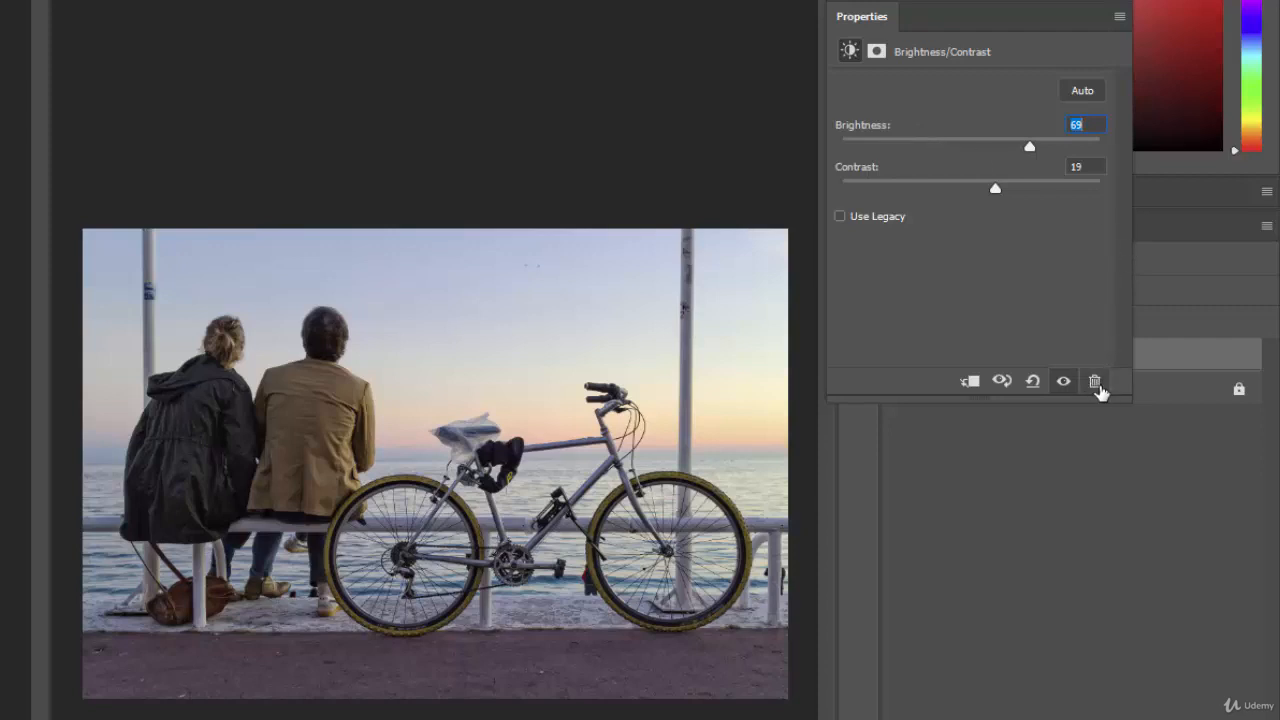
- Reset the Brightness/Contrast adjustment to its defaults, apply its automatic correction, and move the Properties panel clear of the layers list
{"action": "left_click", "coordinate": [1032, 381]}
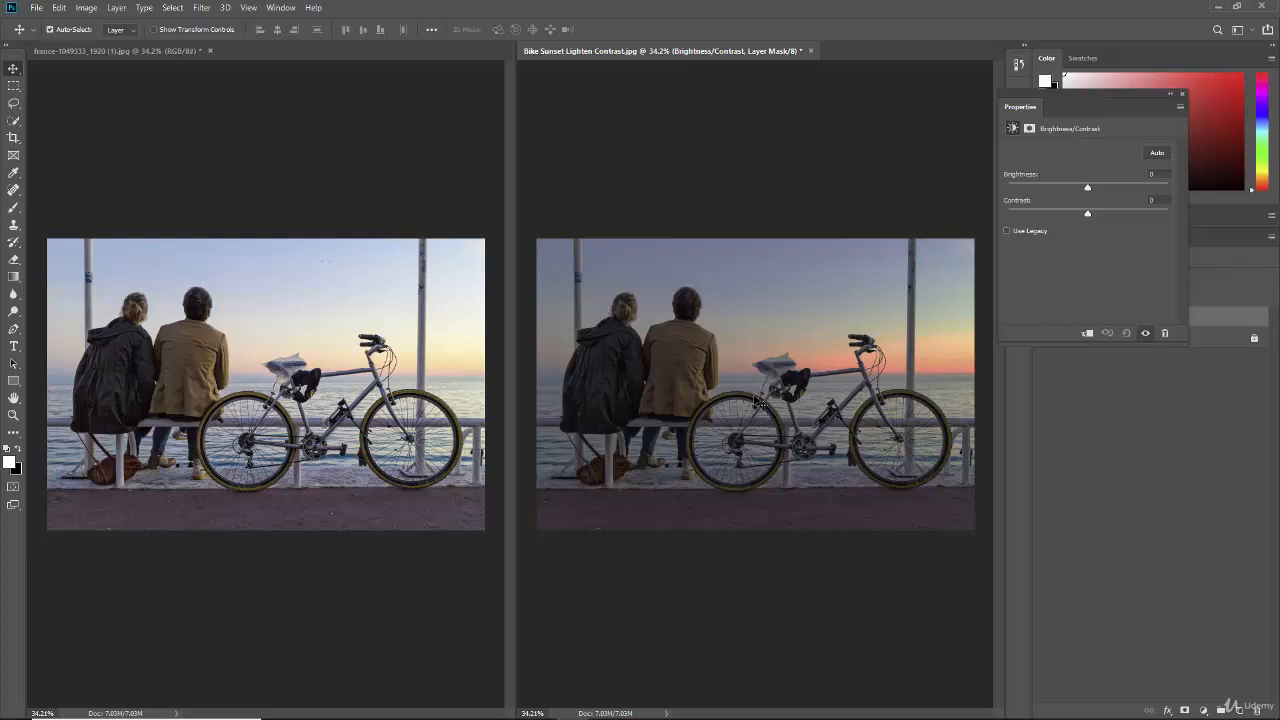
{"action": "left_click", "coordinate": [1157, 153]}
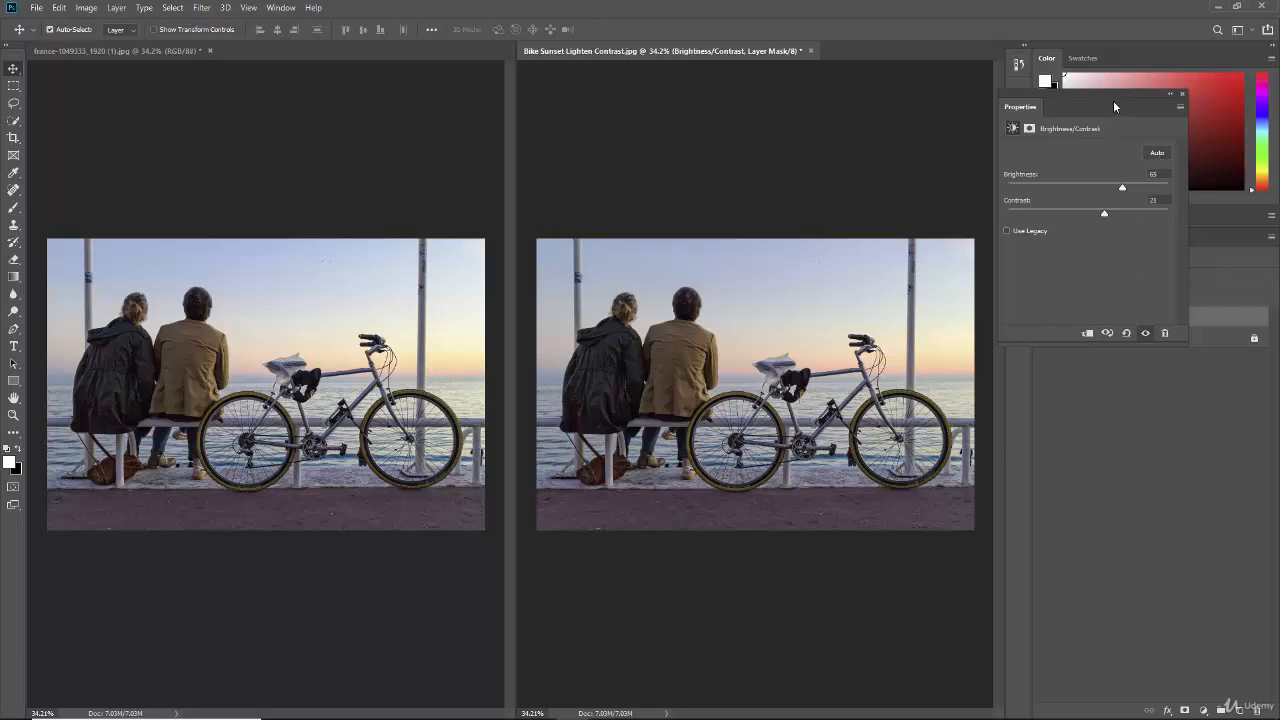
{"action": "left_click_drag", "start_coordinate": [1107, 94], "coordinate": [929, 48]}
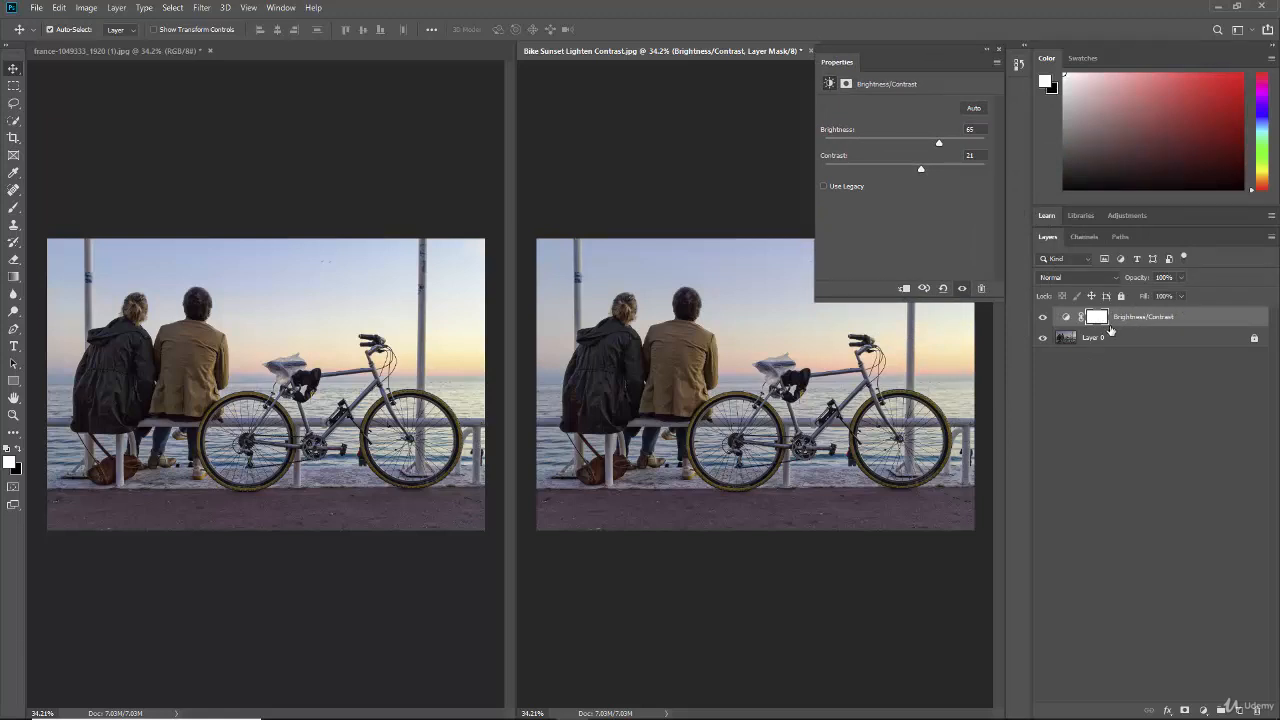
- Toggle the Brightness/Contrast adjustment's visibility off and on several times to compare the photo before and after
{"action": "left_click", "coordinate": [962, 289]}
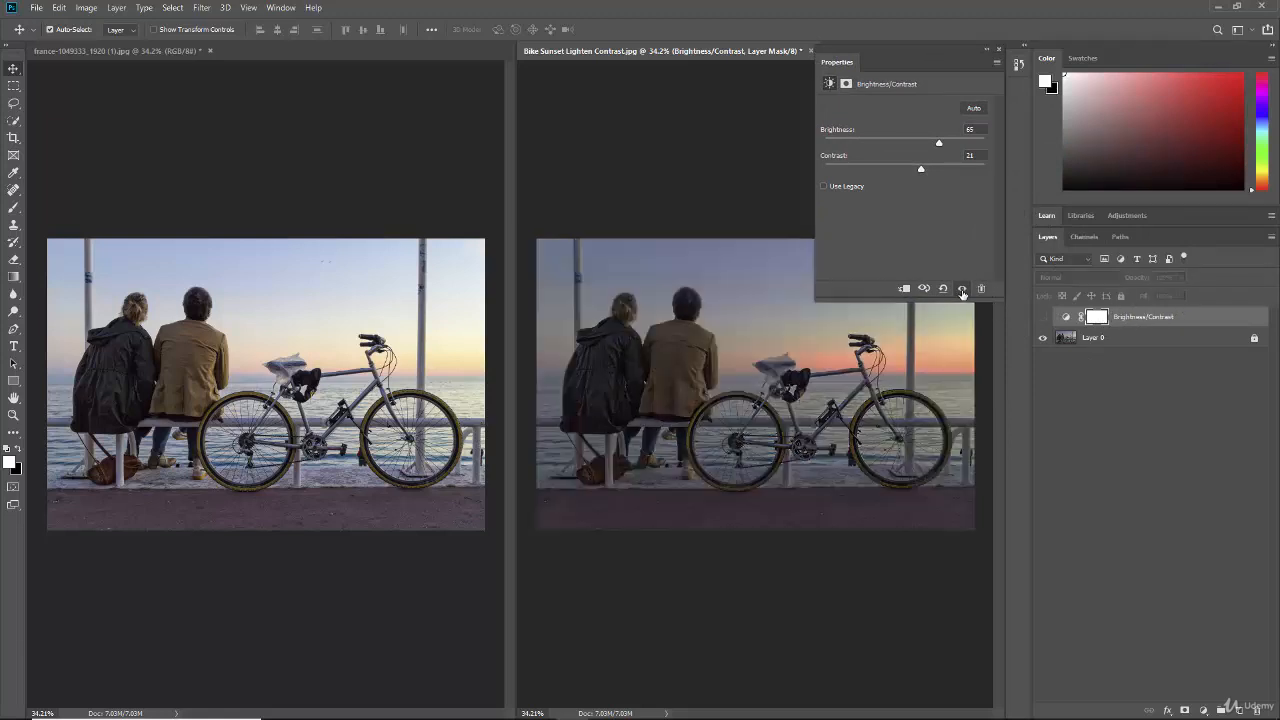
{"action": "left_click", "coordinate": [962, 289]}
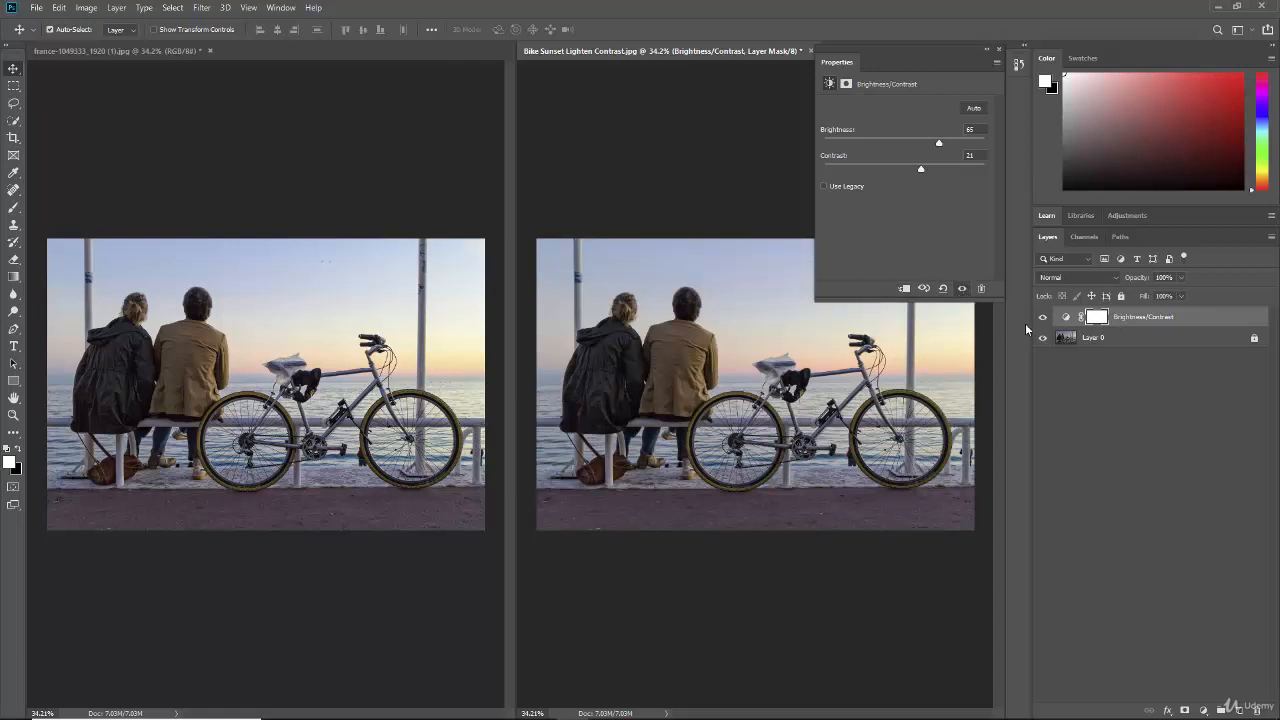
{"action": "left_click", "coordinate": [961, 290]}
{"action": "left_click", "coordinate": [961, 290]}
{"action": "left_click", "coordinate": [1042, 318]}
{"action": "left_click", "coordinate": [1042, 318]}
- Add a second Brightness/Contrast adjustment layer above the first and set its brightness to -1
{"action": "mouse_move", "coordinate": [1187, 320]}
{"action": "left_mouse_down"}
{"action": "mouse_move", "coordinate": [1200, 380]}
{"action": "mouse_move", "coordinate": [1187, 314]}
{"action": "left_mouse_up"}
{"action": "left_click", "coordinate": [1203, 710]}
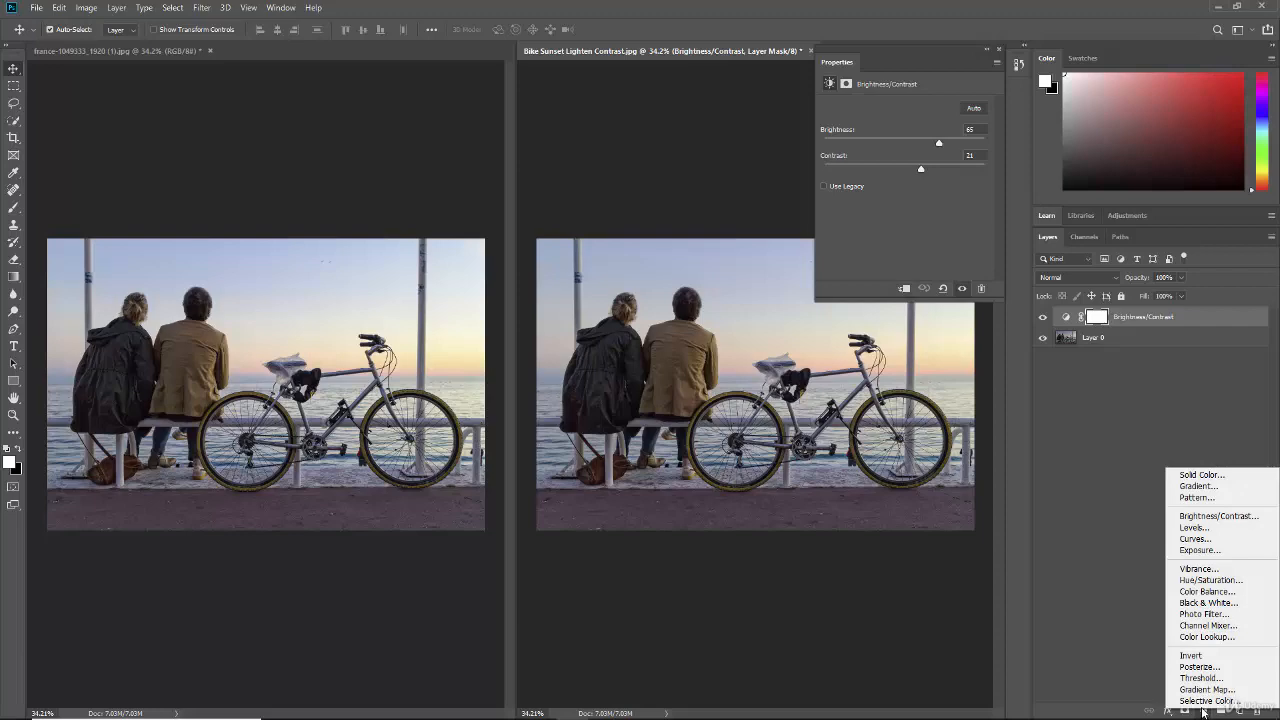
{"action": "left_click", "coordinate": [1205, 516]}
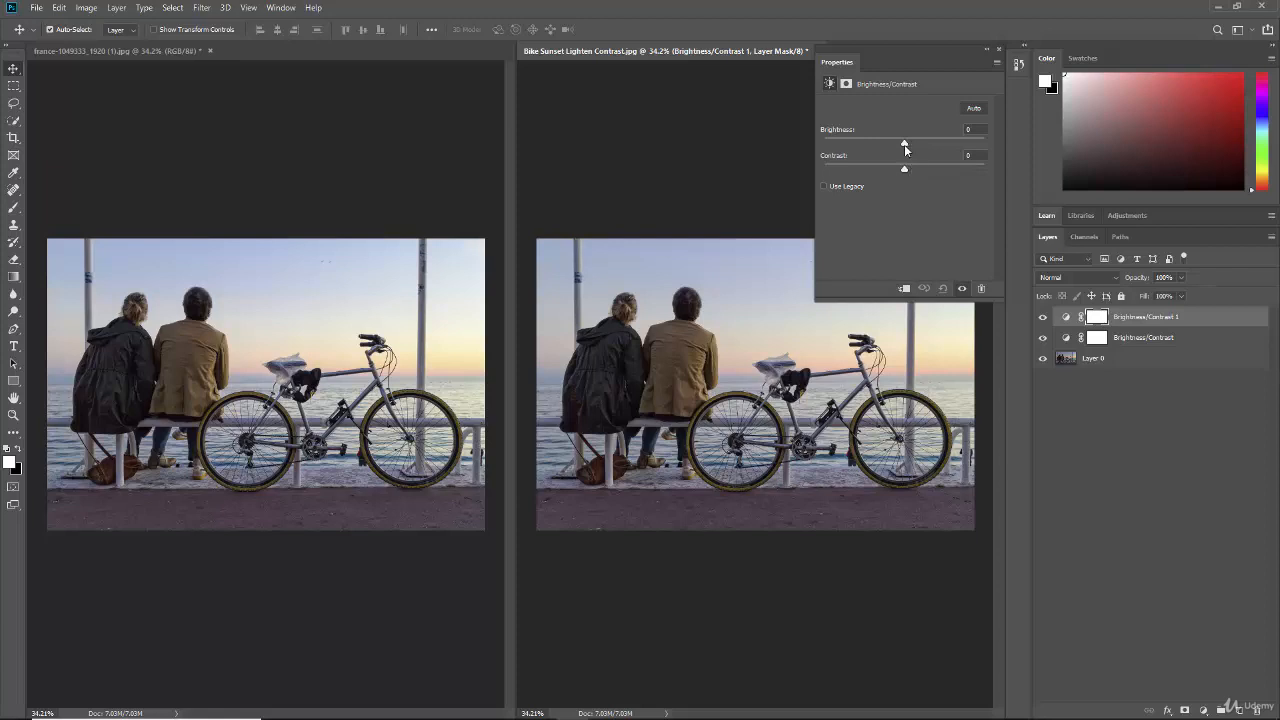
{"action": "left_click_drag", "start_coordinate": [905, 141], "coordinate": [903, 143]}
- Hide both Brightness/Contrast adjustment layers to view the original photo on Layer 0
{"action": "left_click", "coordinate": [1043, 318]}
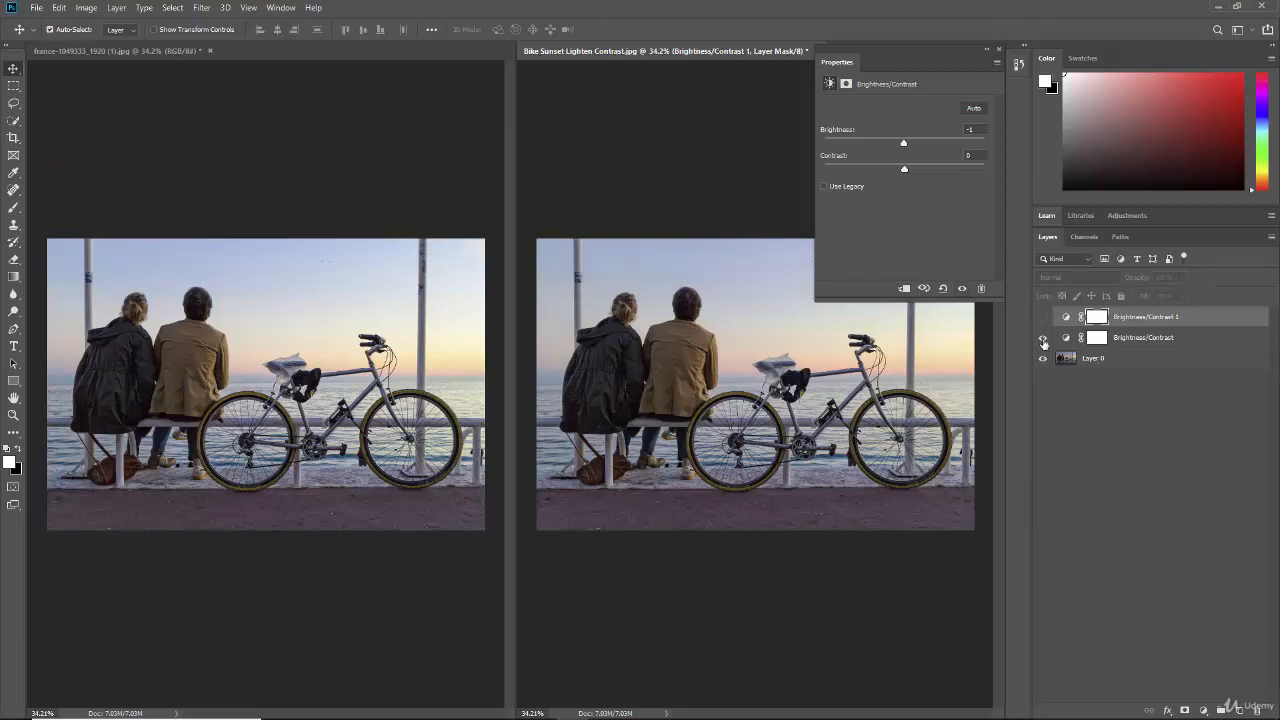
{"action": "left_click", "coordinate": [1043, 338]}
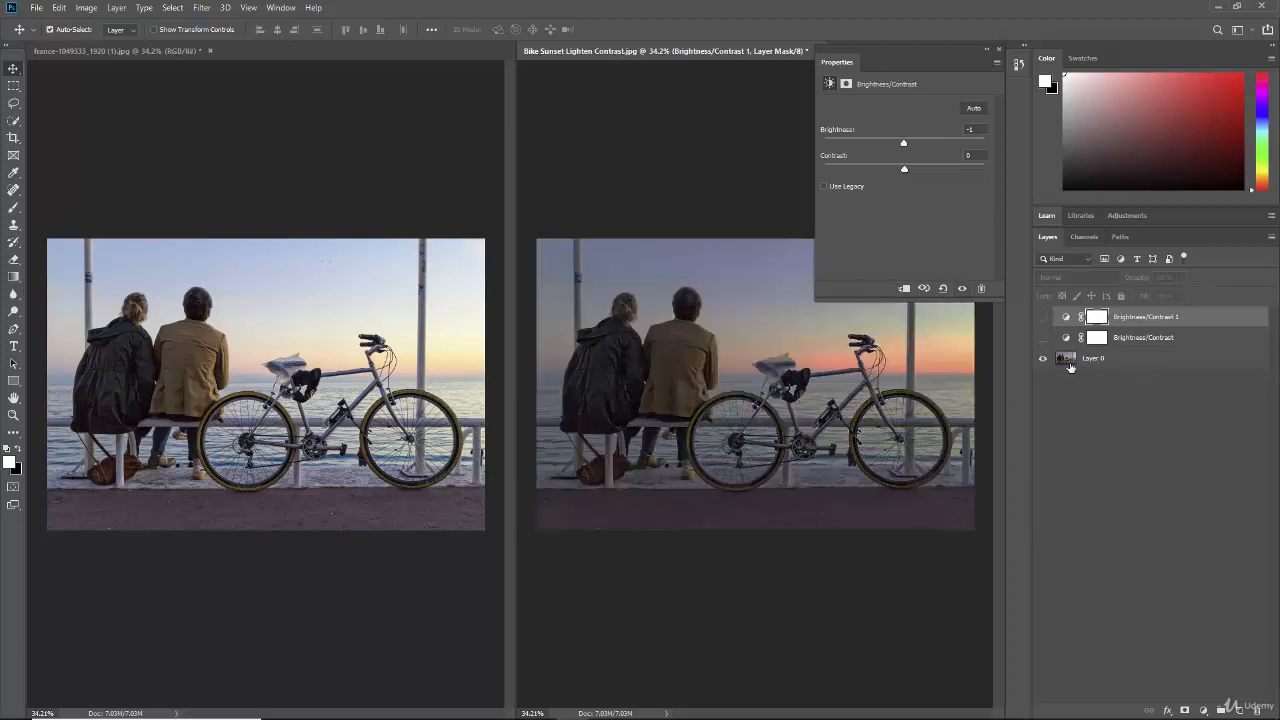